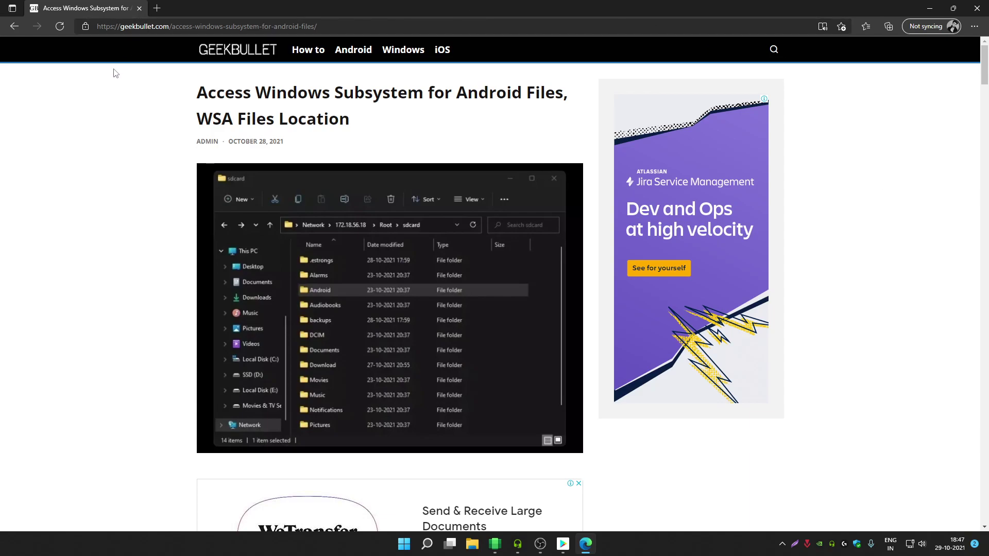
- Open File Explorer to This PC, maximizing it and then restoring the window
{"action": "left_click", "coordinate": [472, 543]}
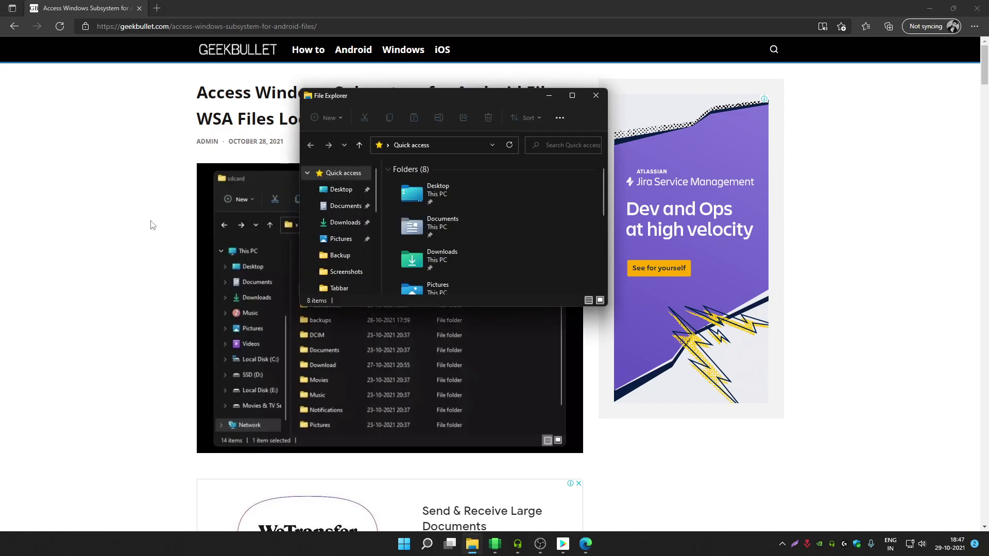
{"action": "double_click", "coordinate": [503, 97]}
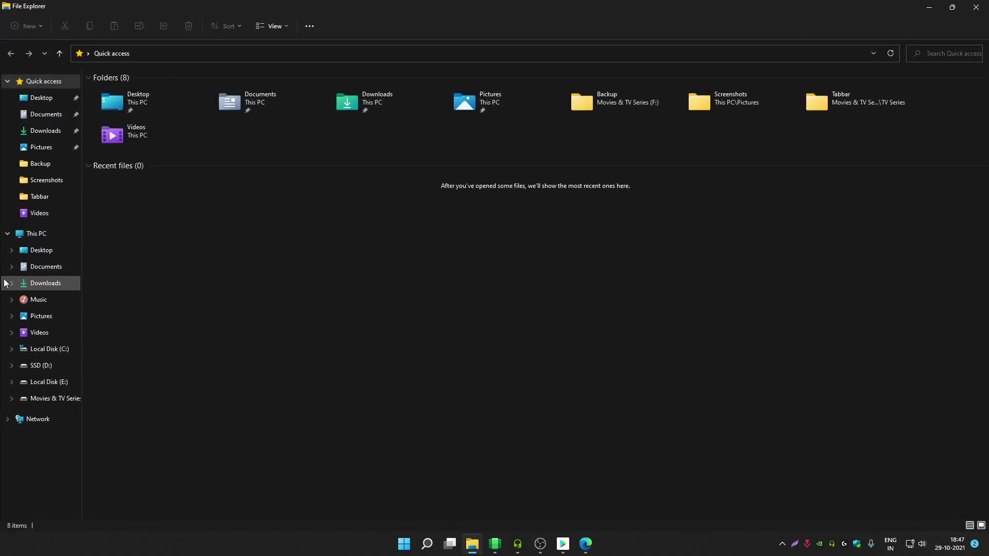
{"action": "left_click", "coordinate": [18, 232]}
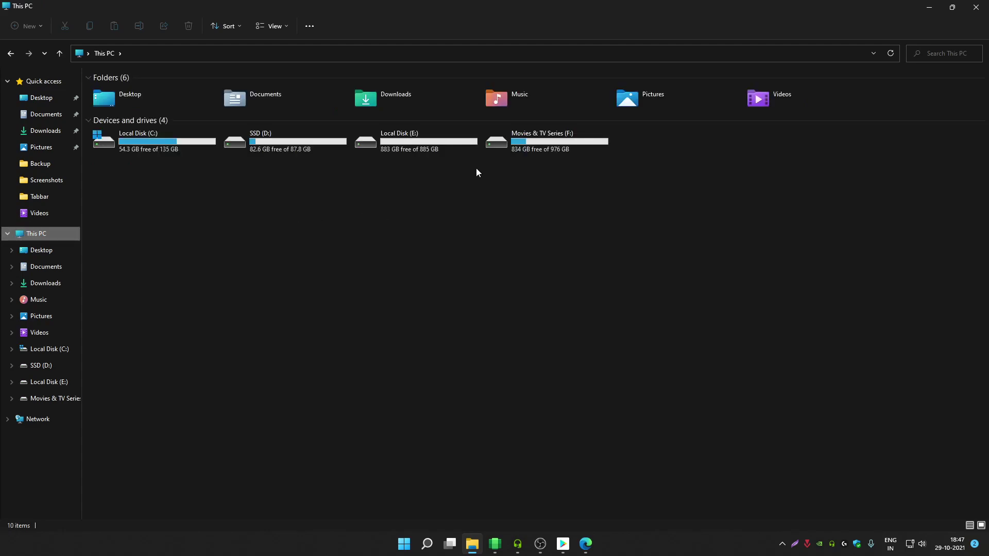
{"action": "double_click", "coordinate": [559, 5]}
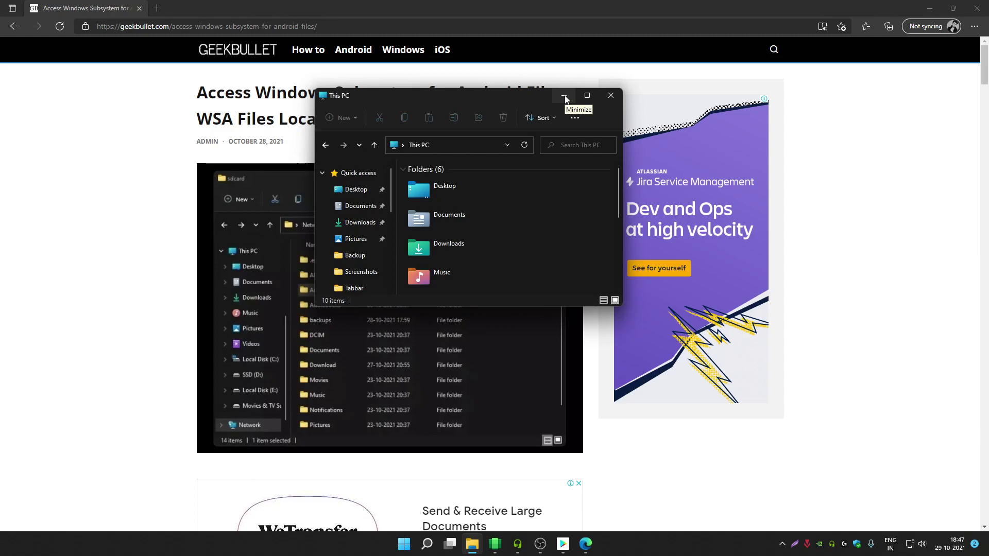
- Check the empty Network folder, dismiss the discovery notice, close Explorer and restore Edge
{"action": "scroll", "coordinate": [363, 232], "scroll_direction": "down", "scroll_amount": 3}
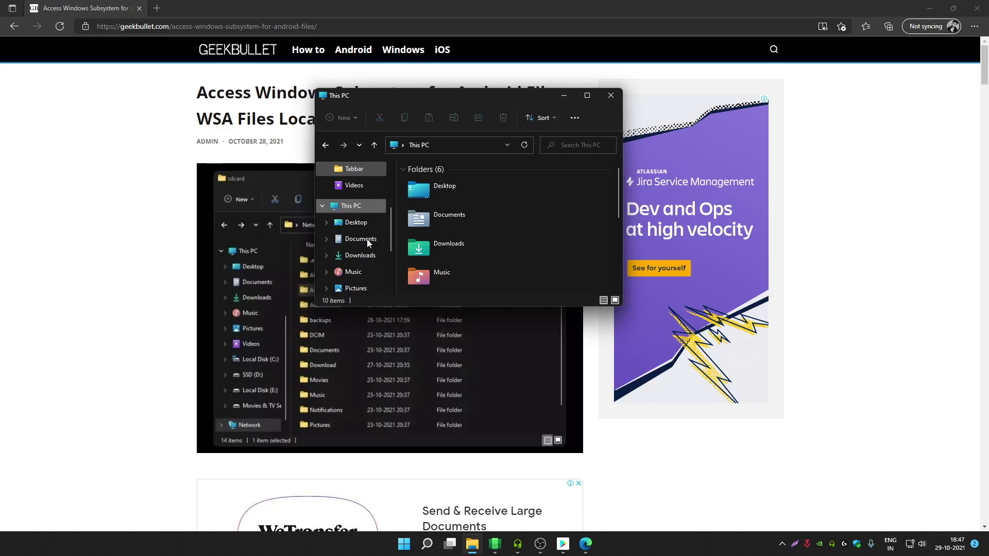
{"action": "scroll", "coordinate": [361, 278], "scroll_direction": "down", "scroll_amount": 3}
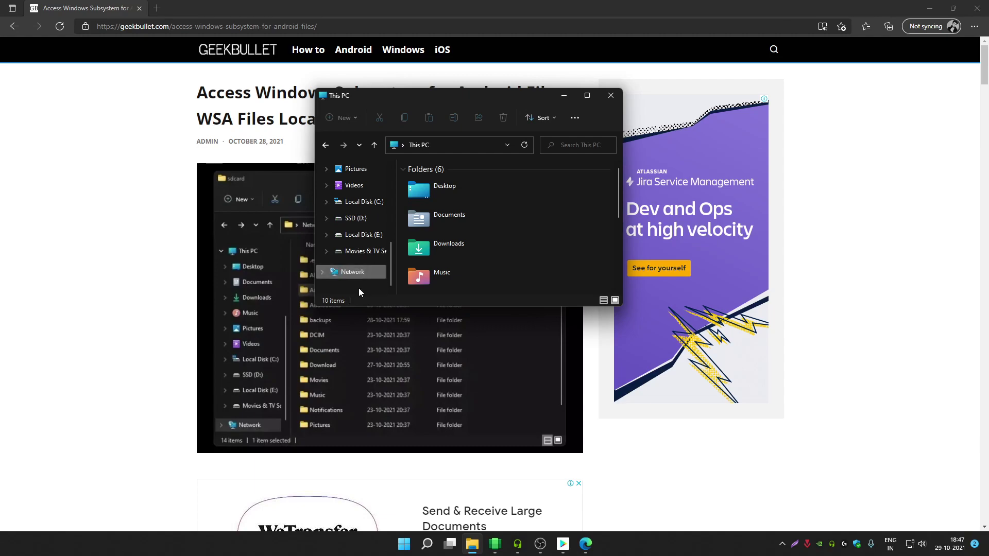
{"action": "left_click", "coordinate": [359, 273]}
{"action": "left_click", "coordinate": [625, 222]}
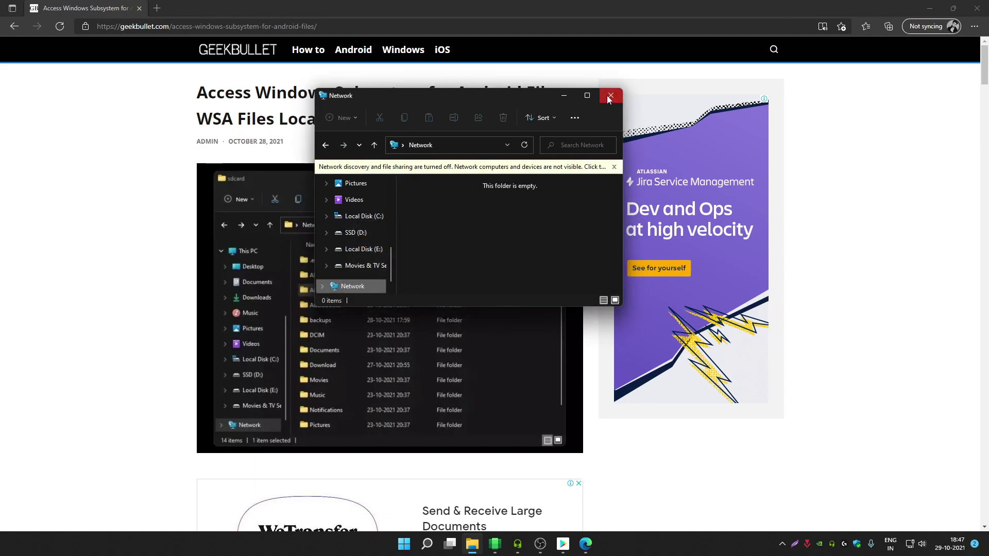
{"action": "left_click", "coordinate": [611, 96]}
{"action": "left_click", "coordinate": [953, 7]}
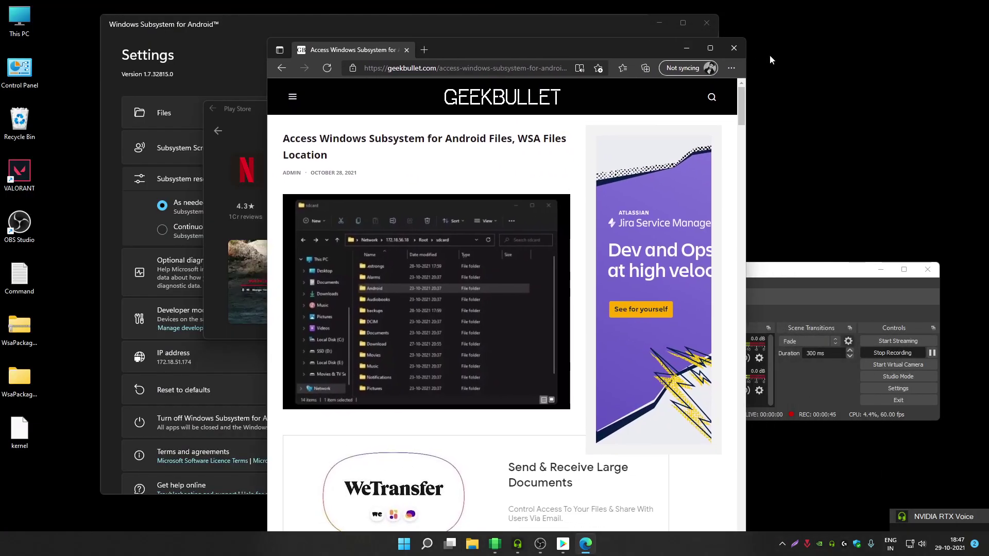
- Close Edge, minimize OBS and return to the Play Store home page
{"action": "left_click", "coordinate": [735, 54]}
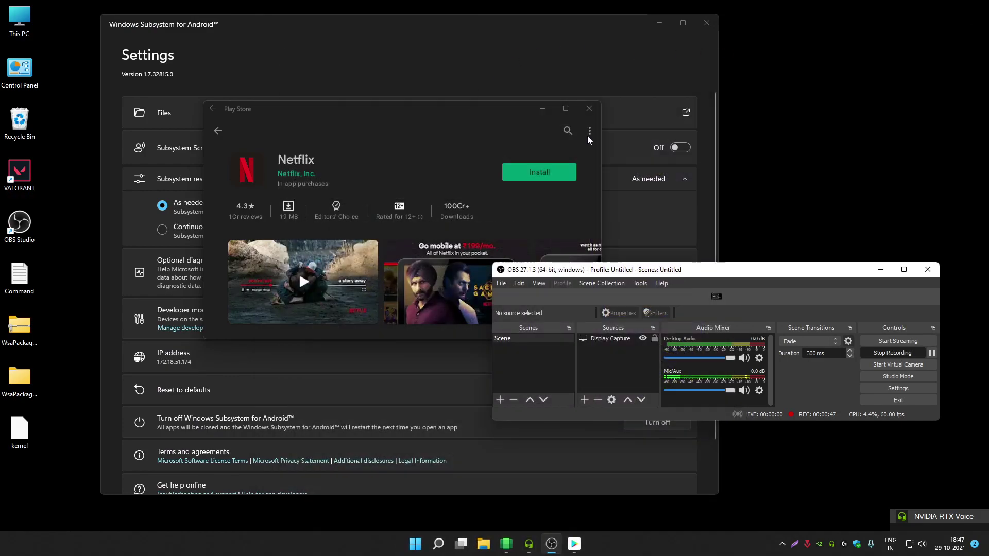
{"action": "left_click", "coordinate": [880, 269]}
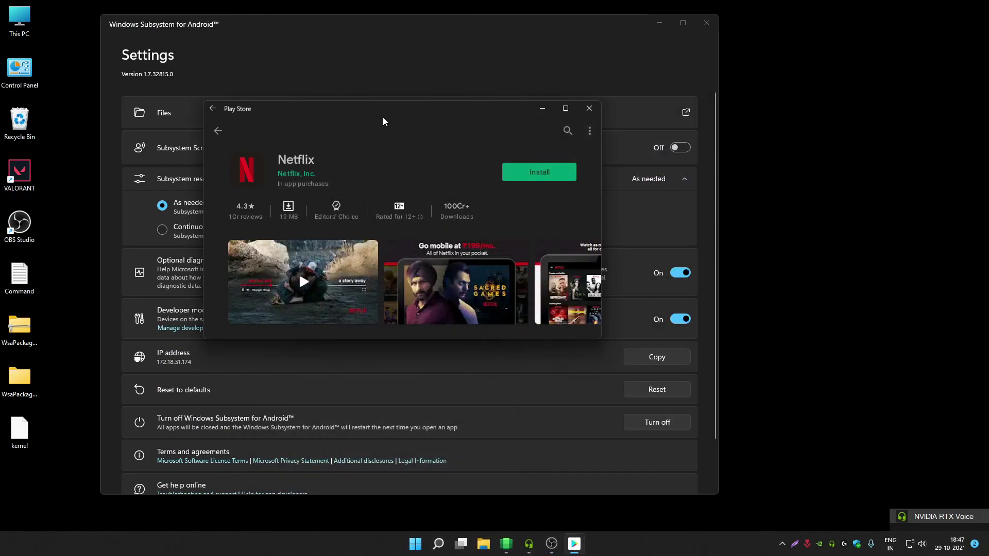
{"action": "left_click", "coordinate": [223, 131]}
- Search the Play Store for 'sMB SERVER' and install LAN drive - SAMBA Server & Client
{"action": "left_click", "coordinate": [401, 137]}
{"action": "type", "text": "s"}
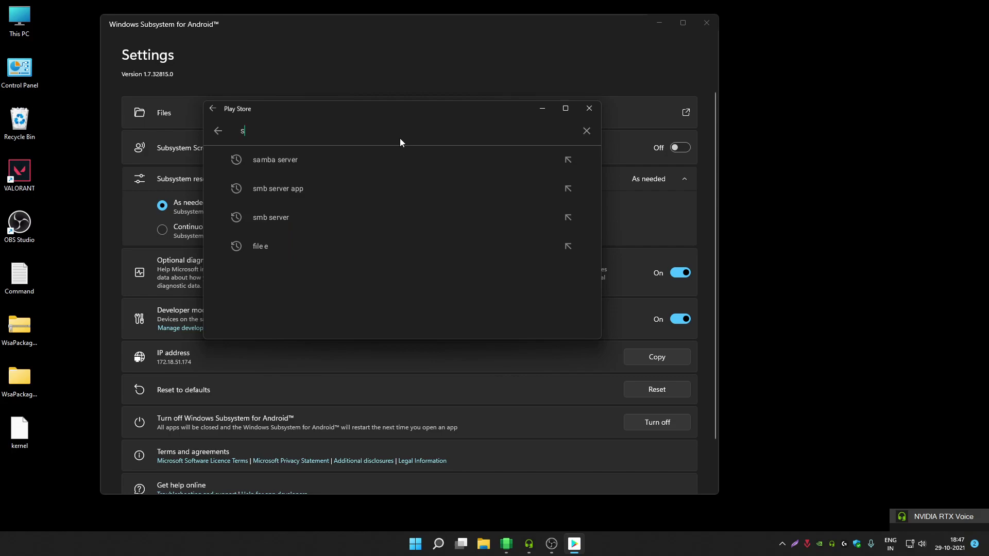
{"action": "type", "text": "MB SERVER"}
{"action": "key", "text": "Return"}
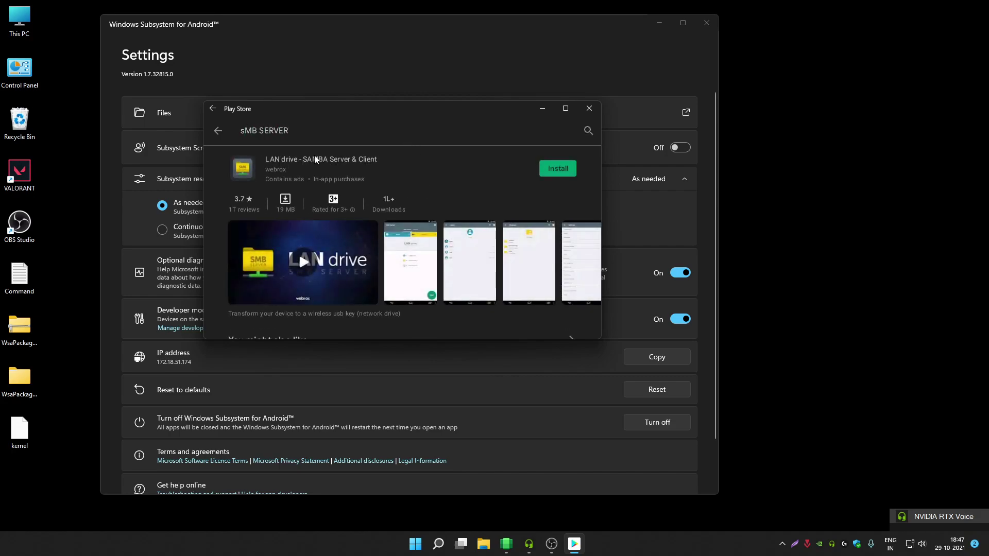
{"action": "left_click", "coordinate": [315, 157]}
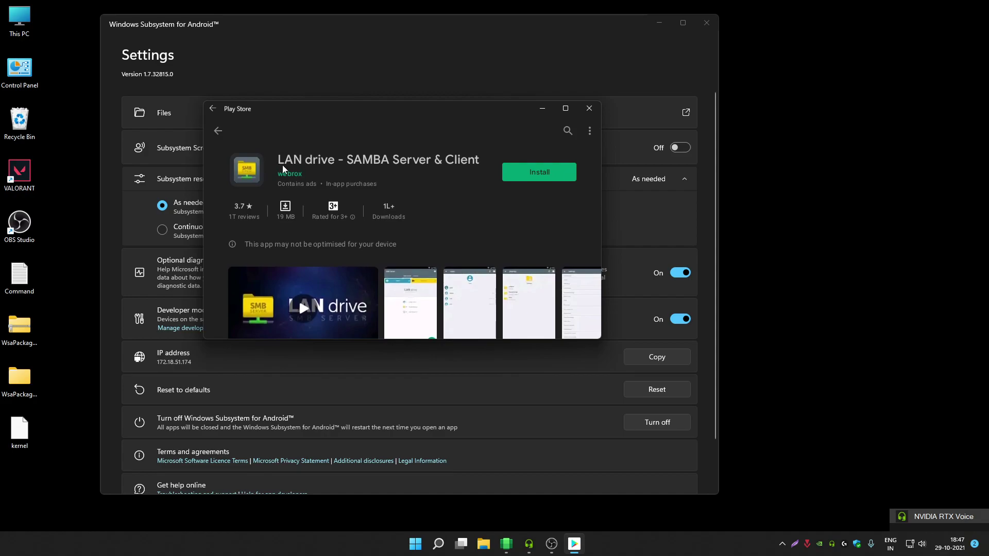
{"action": "left_click", "coordinate": [565, 108]}
{"action": "left_click", "coordinate": [668, 76]}
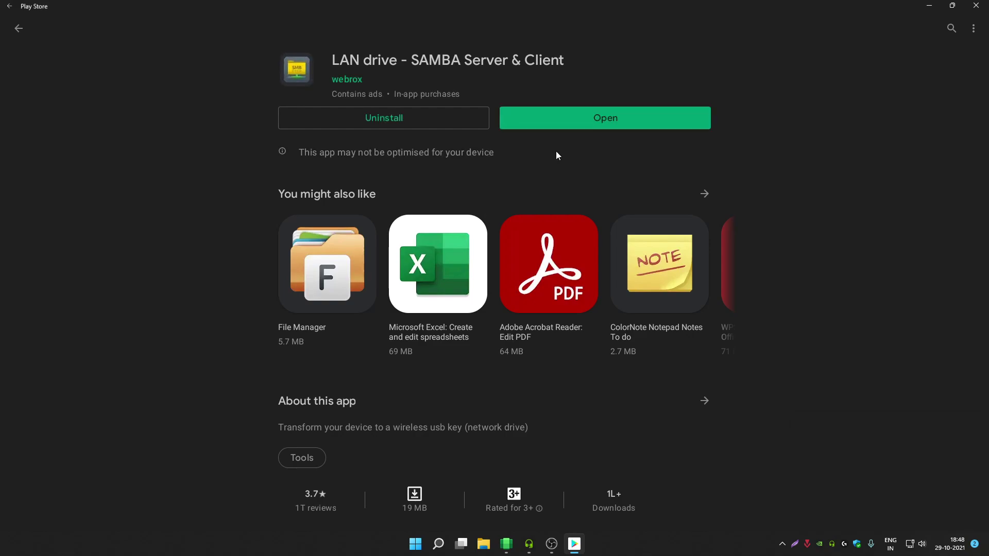
- Launch LAN drive, reposition its window and minimize the Play Store
{"action": "left_click", "coordinate": [597, 118]}
{"action": "left_click_drag", "start_coordinate": [349, 94], "coordinate": [545, 105]}
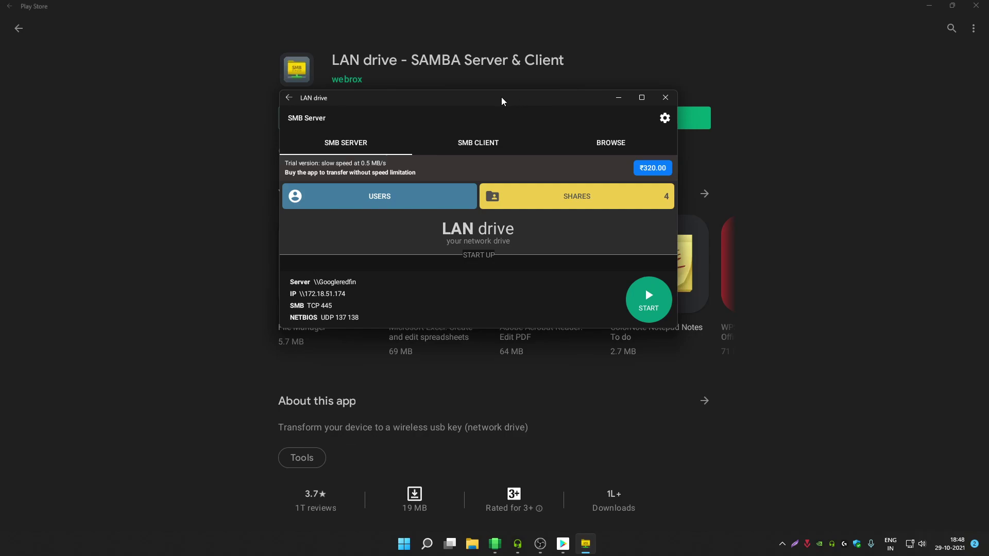
{"action": "mouse_move", "coordinate": [503, 101]}
{"action": "left_mouse_down"}
{"action": "mouse_move", "coordinate": [438, 96]}
{"action": "mouse_move", "coordinate": [550, 96]}
{"action": "mouse_move", "coordinate": [446, 85]}
{"action": "left_mouse_up"}
{"action": "left_click", "coordinate": [929, 5]}
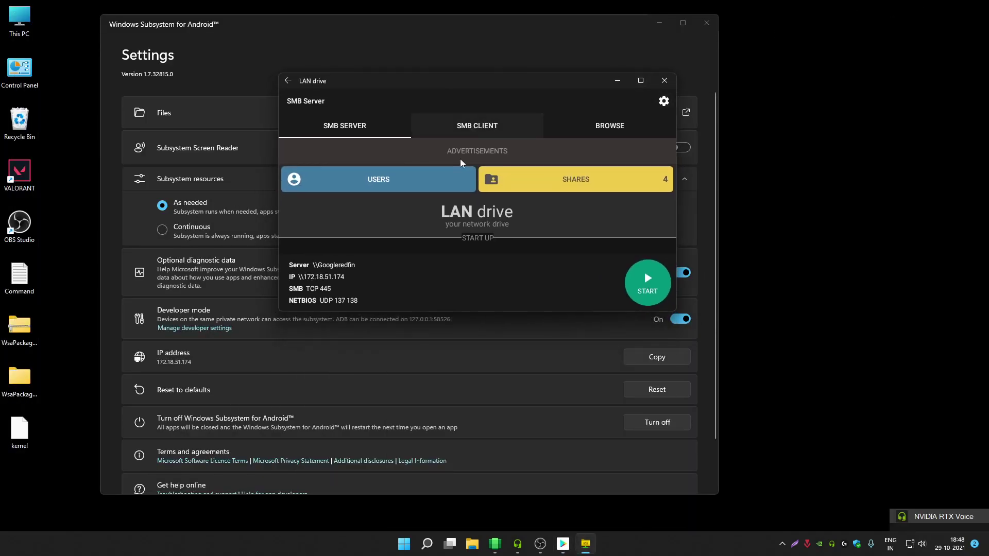
- Change the server's authentication type from Anonymous to Users with rights
{"action": "left_click", "coordinate": [406, 180]}
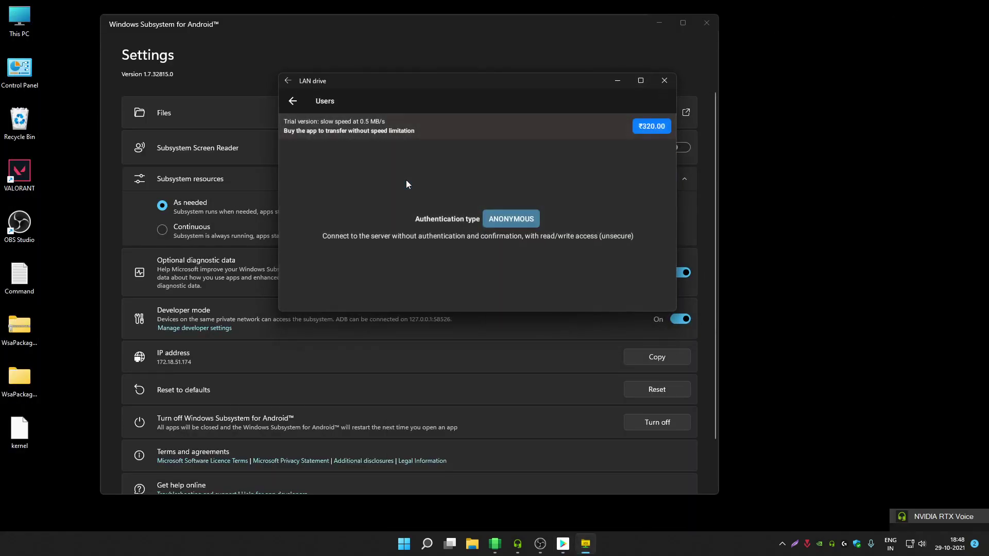
{"action": "left_click", "coordinate": [517, 221]}
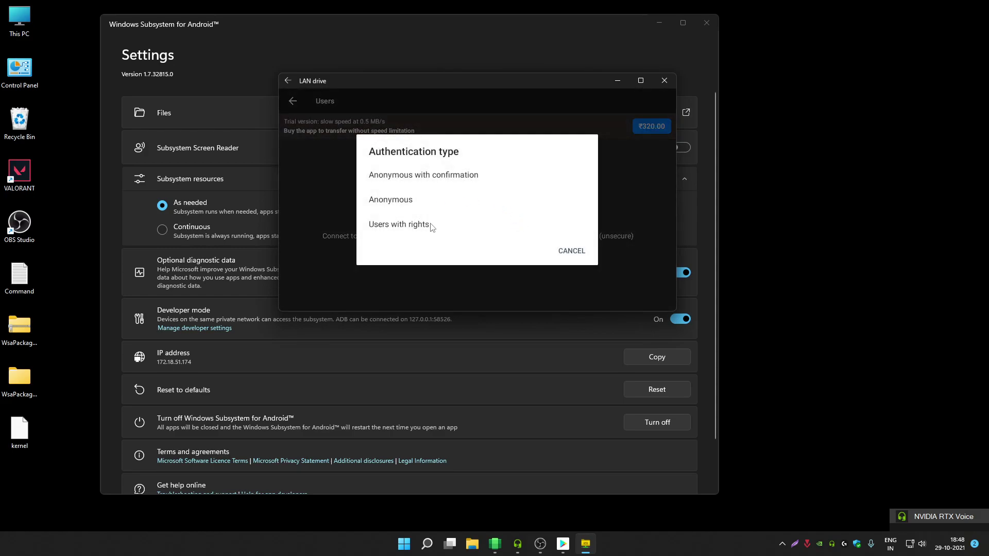
{"action": "left_click", "coordinate": [431, 224]}
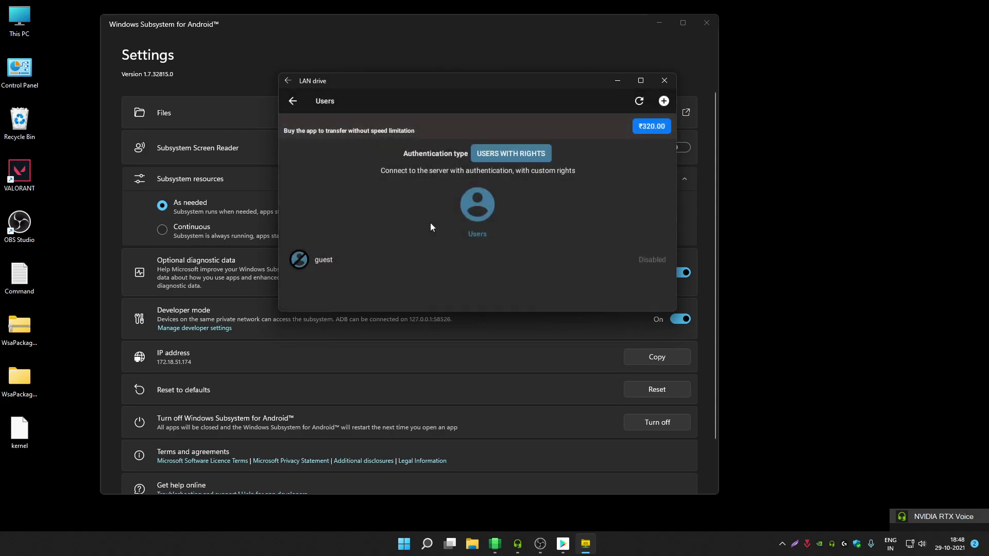
- Open a blank New user form and maximize the LAN drive window
{"action": "left_click", "coordinate": [664, 101]}
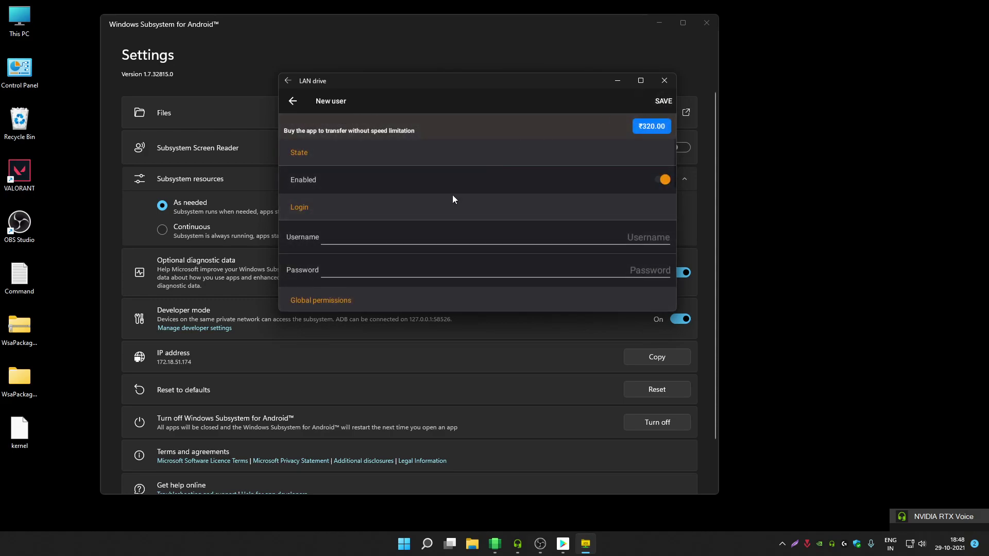
{"action": "left_click", "coordinate": [370, 241]}
{"action": "type", "text": "us"}
{"action": "key", "text": "BackSpace"}
{"action": "key", "text": "BackSpace"}
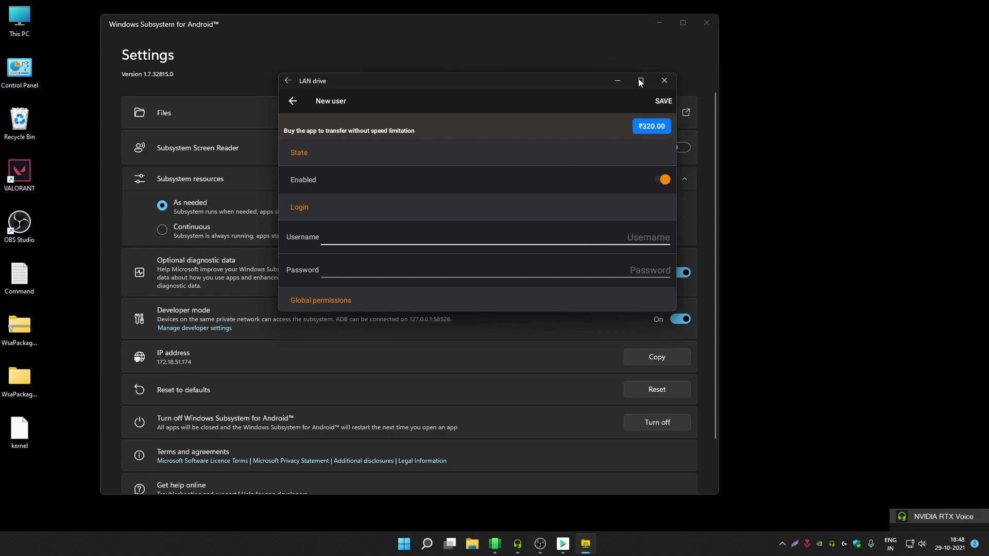
{"action": "left_click", "coordinate": [639, 80]}
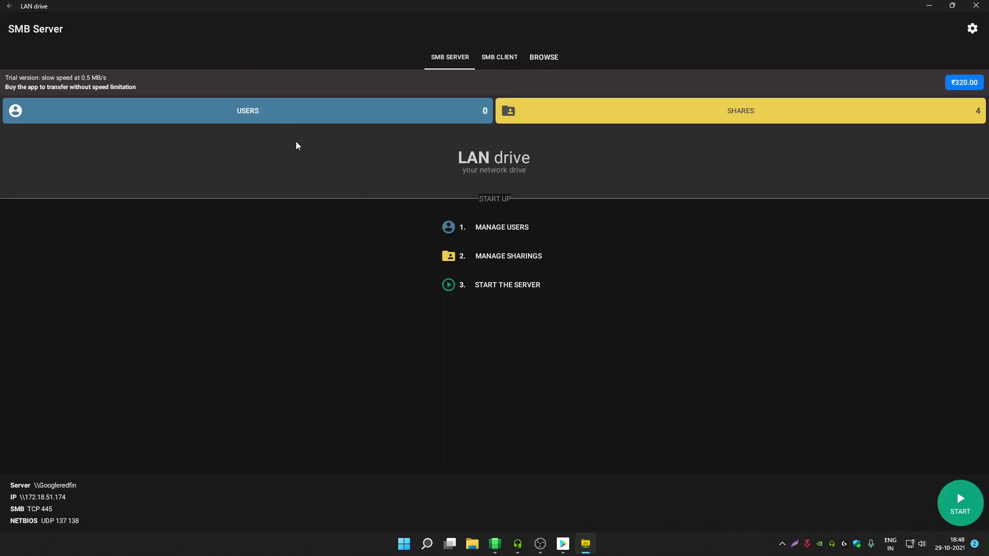
- Open a New user form under USERS and enter the username
{"action": "left_click", "coordinate": [325, 117]}
{"action": "left_click", "coordinate": [972, 28]}
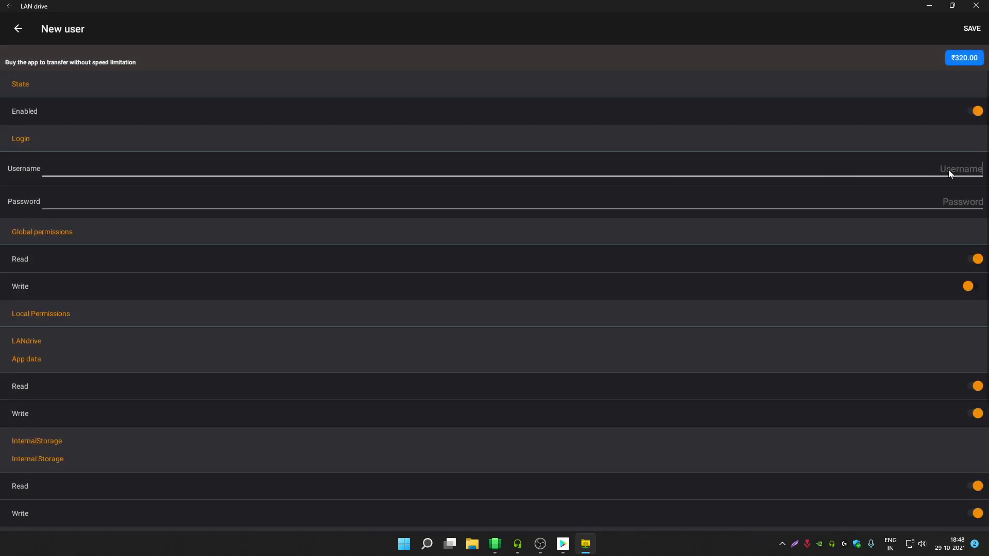
{"action": "type", "text": "G"}
{"action": "key", "text": "BackSpace"}
{"action": "type", "text": "geekbullet"}
{"action": "right_click", "coordinate": [947, 168]}
{"action": "left_click", "coordinate": [851, 177]}
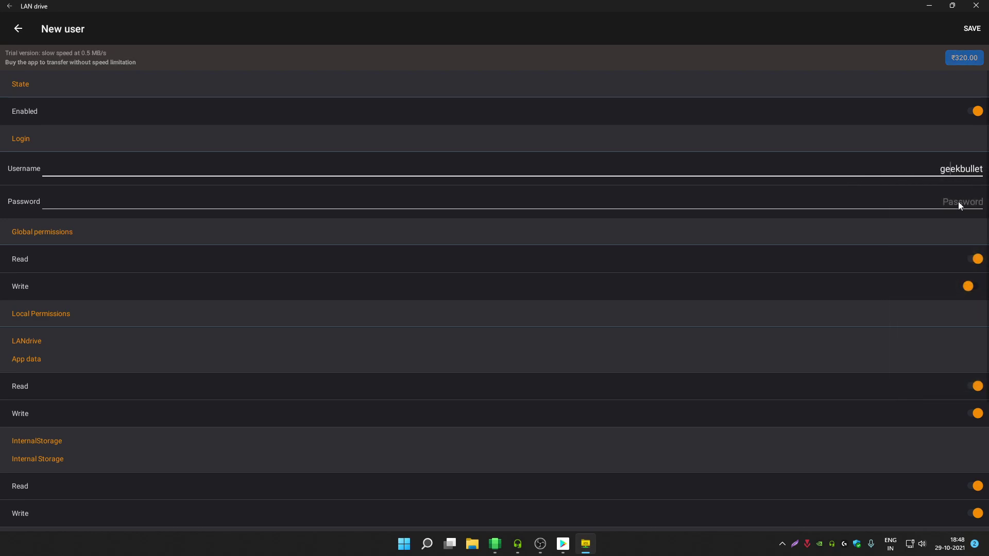
- Enter the user's password and switch on the Global permissions Write toggle
{"action": "left_click", "coordinate": [961, 204]}
{"action": "type", "text": "password"}
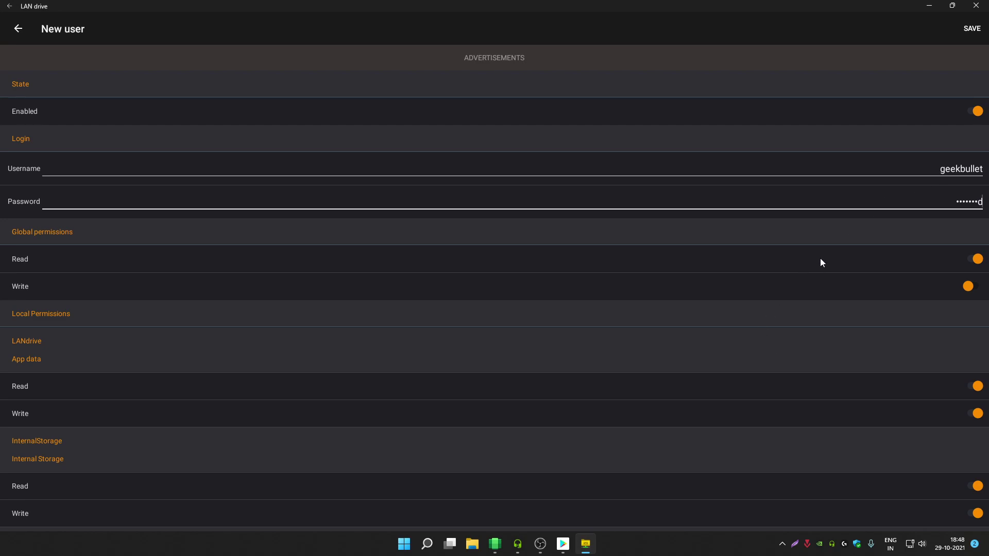
{"action": "scroll", "coordinate": [611, 210], "scroll_direction": "down", "scroll_amount": 3}
{"action": "scroll", "coordinate": [815, 312], "scroll_direction": "up", "scroll_amount": 2}
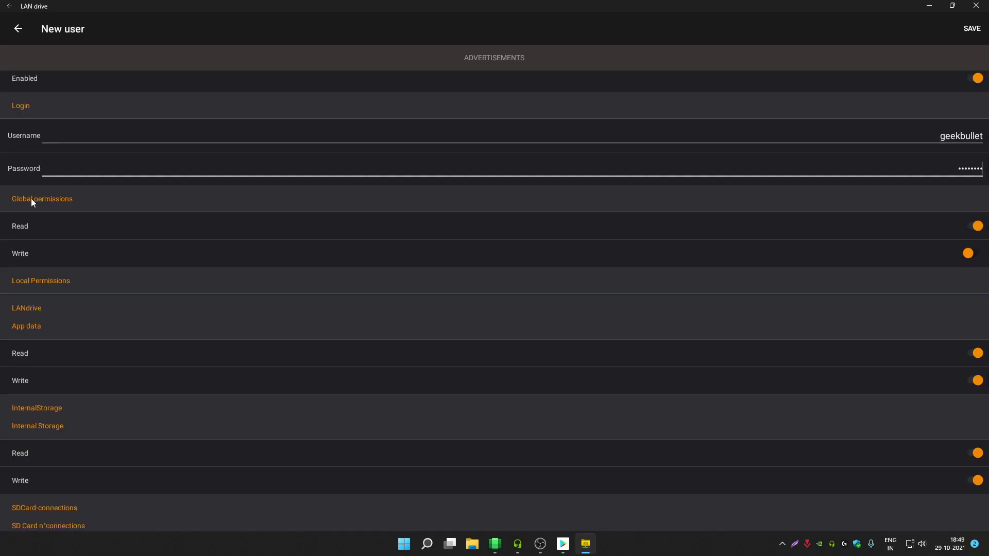
{"action": "left_click", "coordinate": [976, 254]}
{"action": "scroll", "coordinate": [923, 271], "scroll_direction": "up", "scroll_amount": 1}
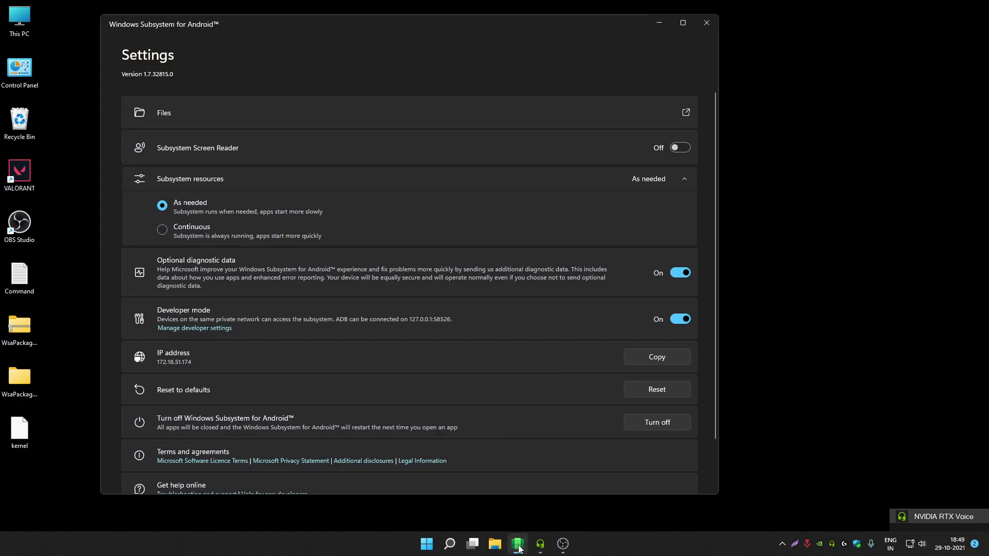
- Relaunch LAN drive via Windows Search and cancel the 'Rate this app' prompt
{"action": "left_click", "coordinate": [453, 546]}
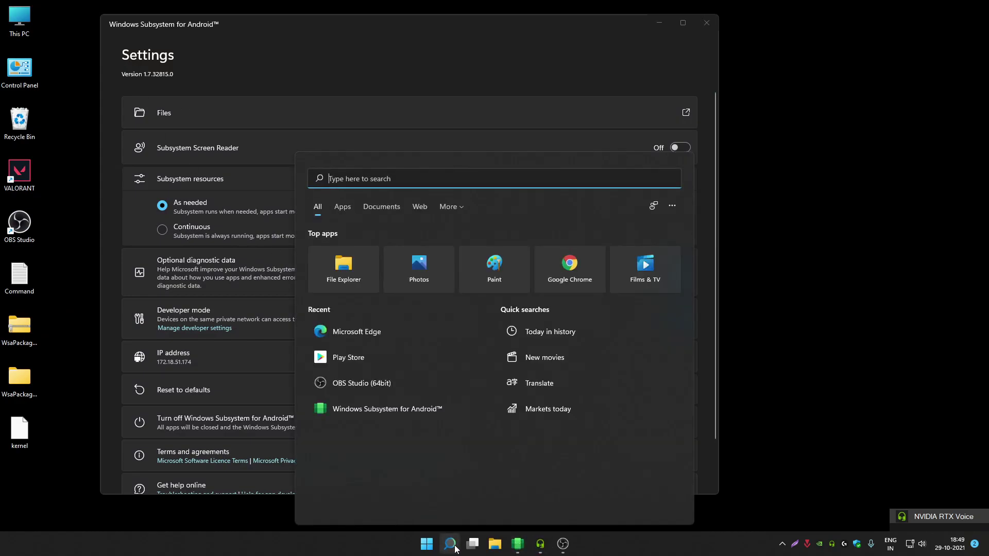
{"action": "type", "text": "lza"}
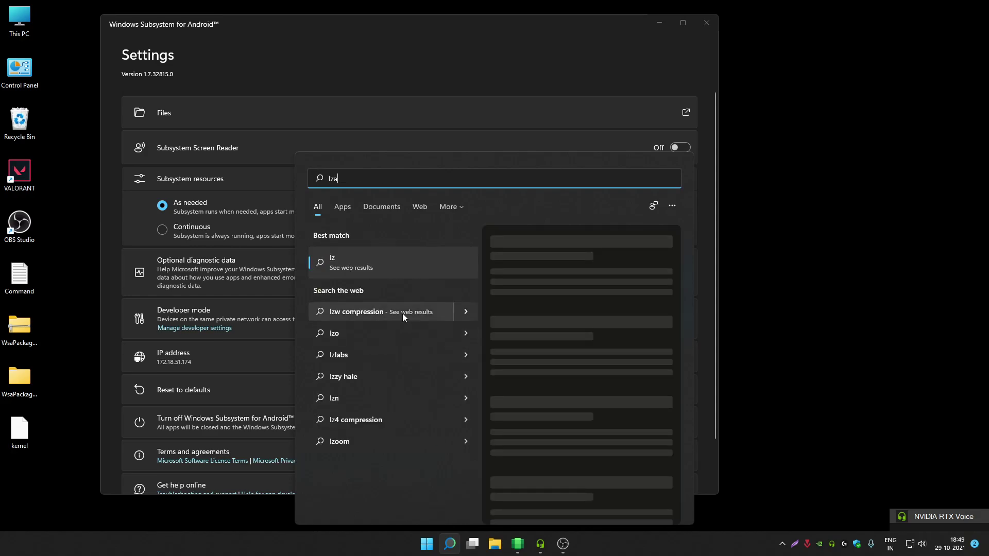
{"action": "key", "text": "BackSpace"}
{"action": "key", "text": "BackSpace"}
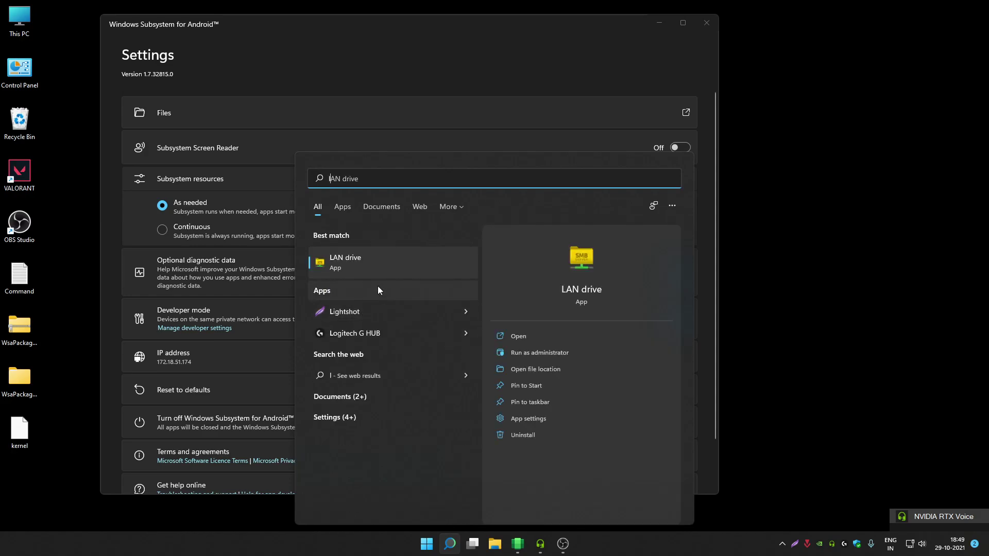
{"action": "left_click", "coordinate": [379, 260]}
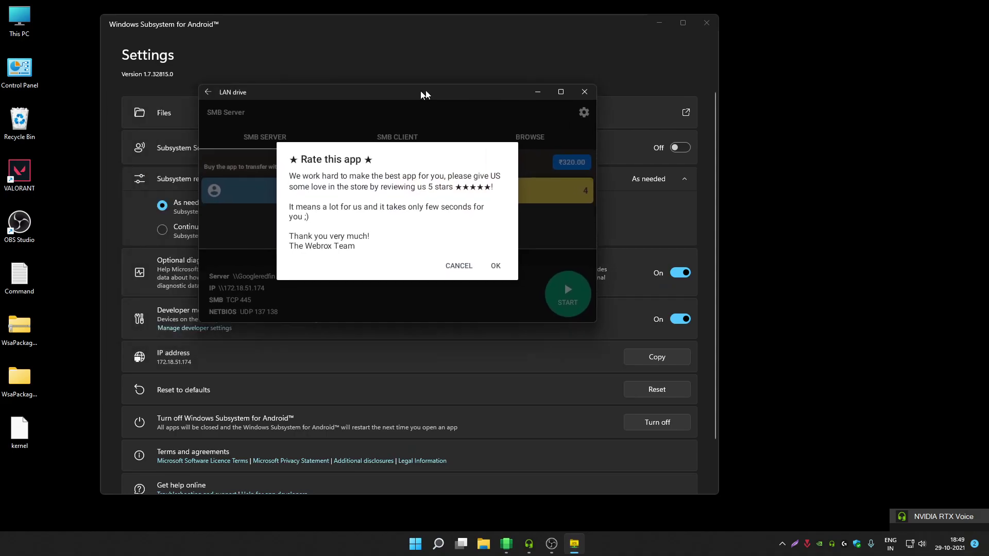
{"action": "left_click_drag", "start_coordinate": [425, 94], "coordinate": [499, 86]}
{"action": "left_click", "coordinate": [535, 257]}
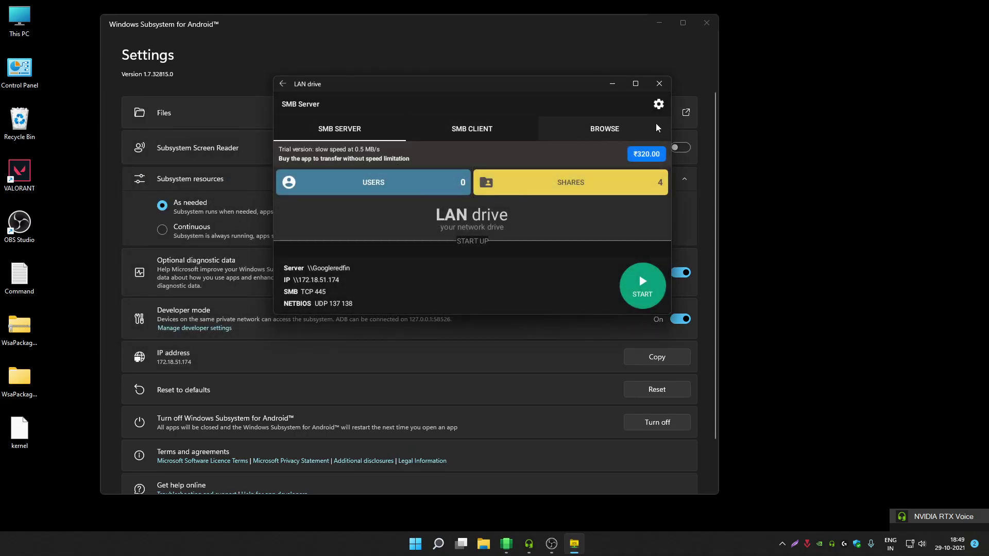
- Start a new server user under USERS and enter its username
{"action": "left_click", "coordinate": [386, 183]}
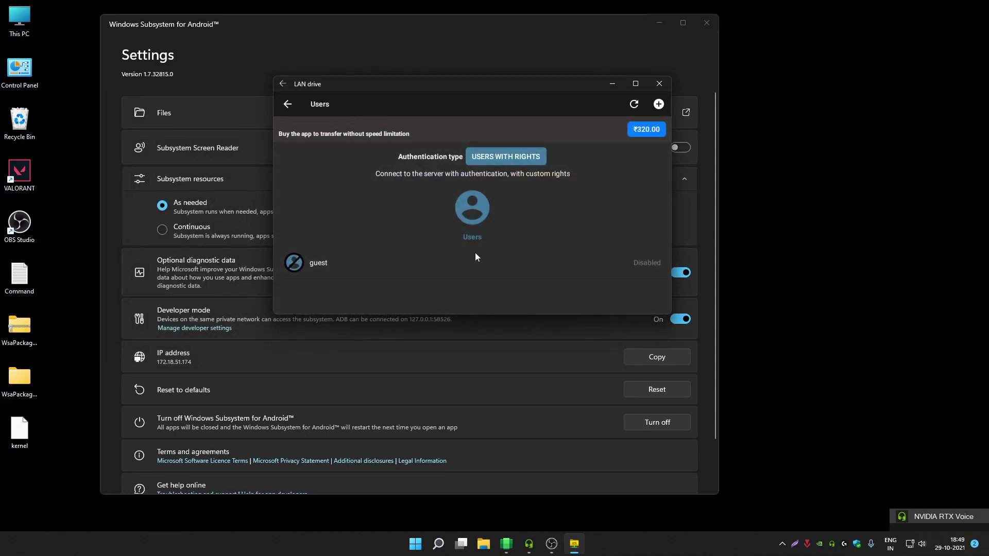
{"action": "left_click", "coordinate": [658, 104]}
{"action": "left_click", "coordinate": [642, 241]}
{"action": "type", "text": "geeknb"}
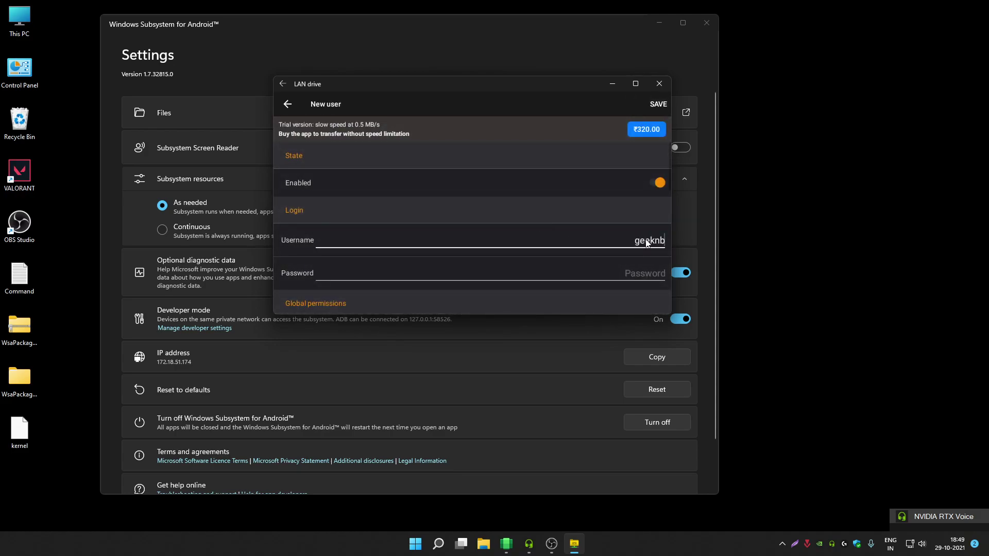
{"action": "key", "text": "BackSpace"}
{"action": "key", "text": "BackSpace"}
{"action": "type", "text": "bullet"}
- Enter the user's password, enable Write permission and save the account
{"action": "left_click", "coordinate": [636, 272]}
{"action": "type", "text": "ga"}
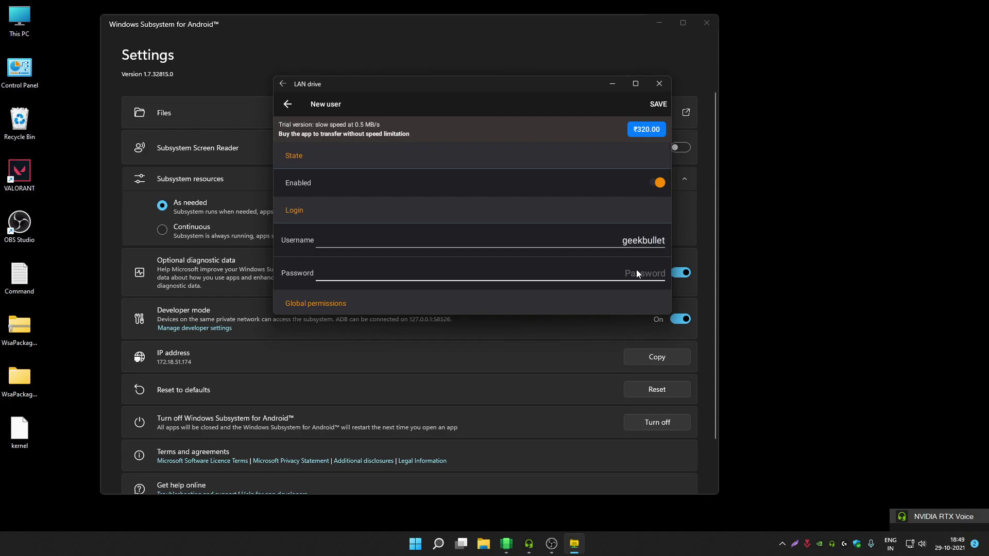
{"action": "type", "text": "ssword"}
{"action": "scroll", "coordinate": [558, 221], "scroll_direction": "down", "scroll_amount": 5}
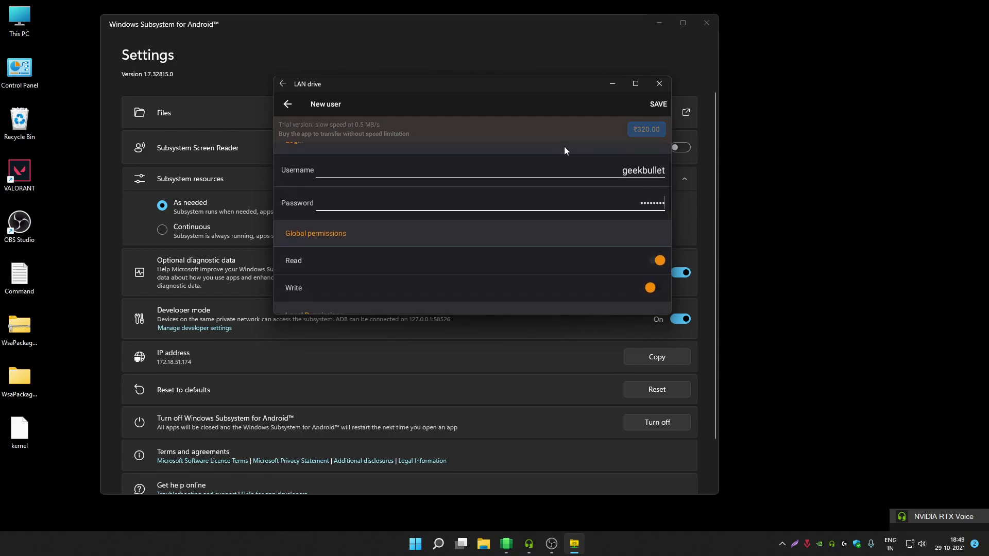
{"action": "scroll", "coordinate": [594, 197], "scroll_direction": "up", "scroll_amount": 1}
{"action": "scroll", "coordinate": [579, 244], "scroll_direction": "down", "scroll_amount": 1}
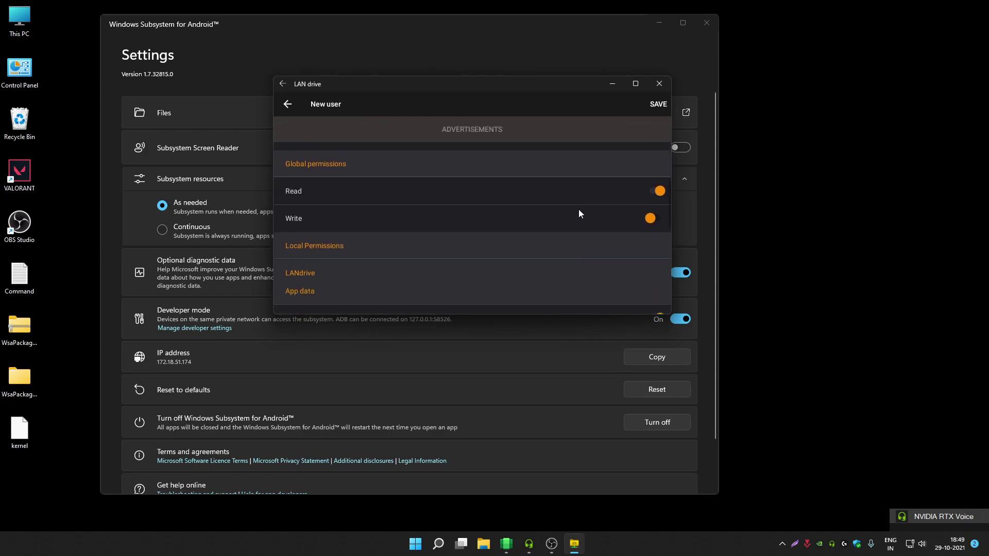
{"action": "scroll", "coordinate": [578, 209], "scroll_direction": "up", "scroll_amount": 1}
{"action": "left_click", "coordinate": [653, 271]}
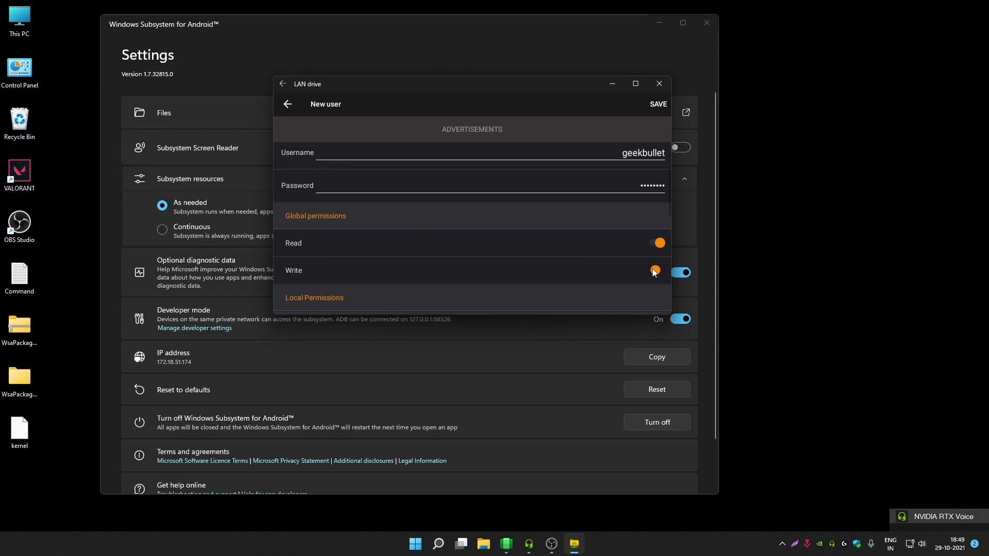
{"action": "scroll", "coordinate": [579, 232], "scroll_direction": "up", "scroll_amount": 1}
{"action": "scroll", "coordinate": [578, 233], "scroll_direction": "down", "scroll_amount": 1}
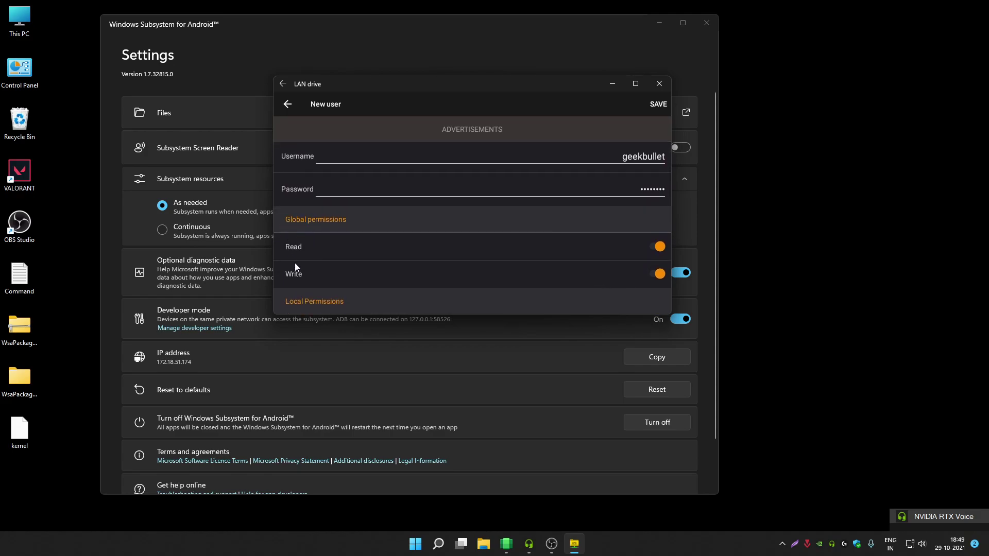
{"action": "scroll", "coordinate": [449, 255], "scroll_direction": "up", "scroll_amount": 2}
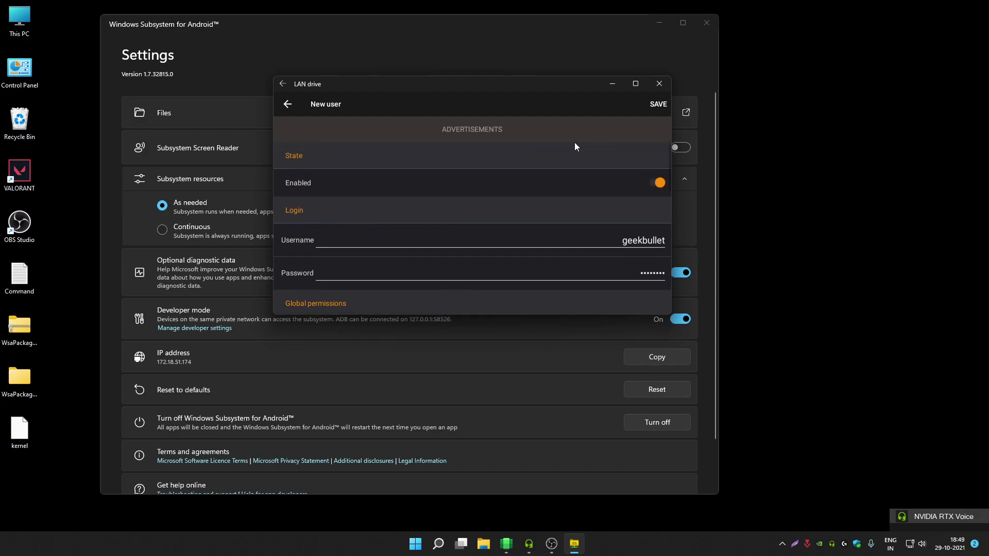
{"action": "left_click", "coordinate": [658, 105]}
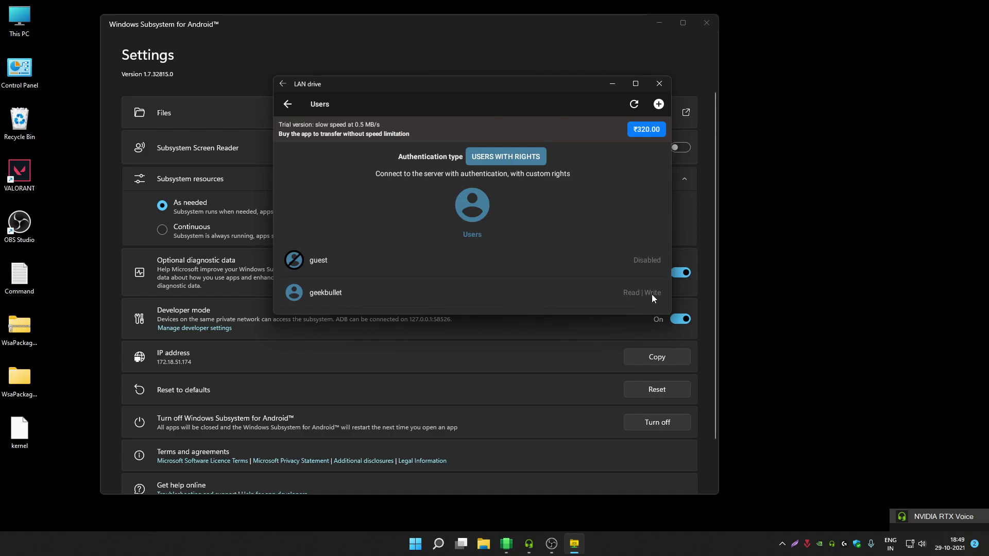
- Start the SMB server at \\172.18.51.174 and allow LAN drive access to device files
{"action": "left_click", "coordinate": [287, 105]}
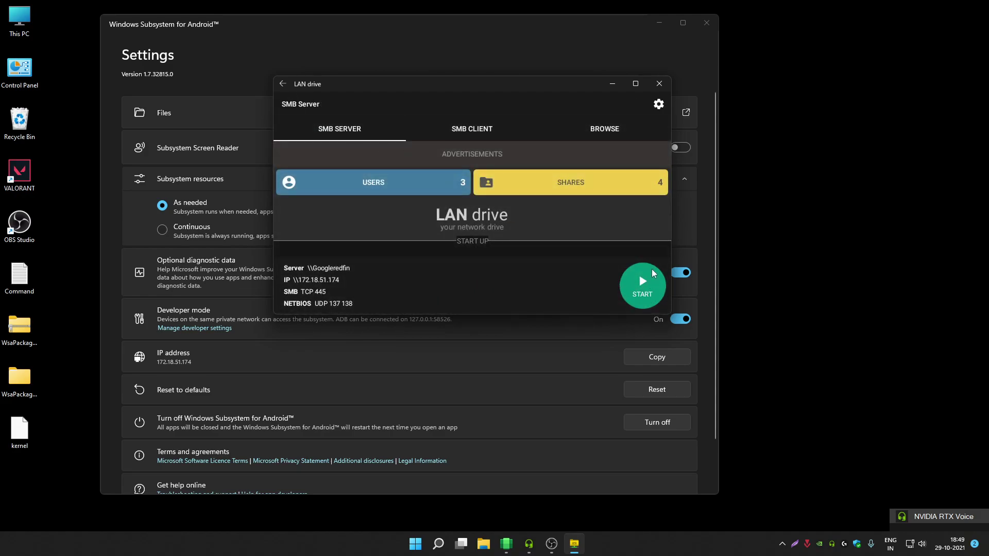
{"action": "left_click", "coordinate": [645, 280]}
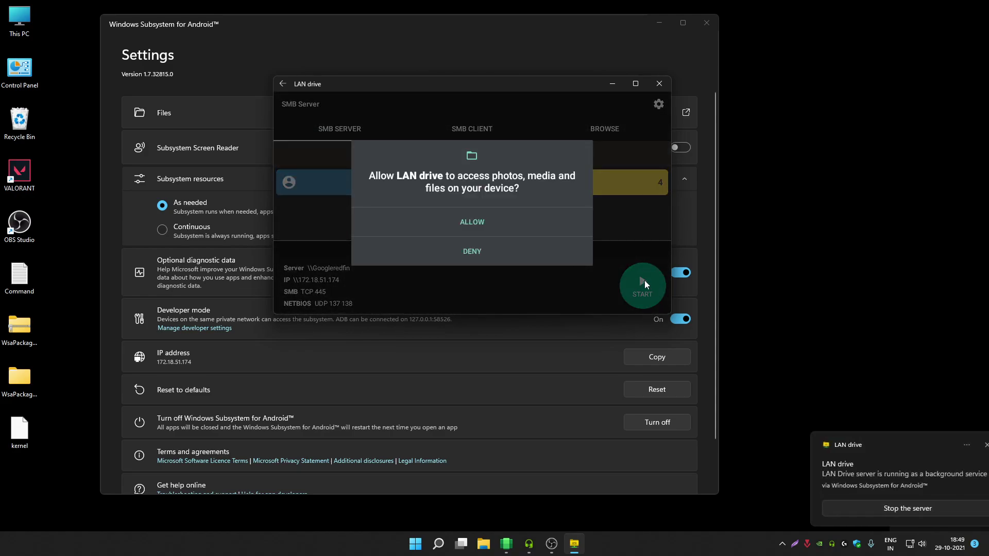
{"action": "left_click", "coordinate": [494, 219]}
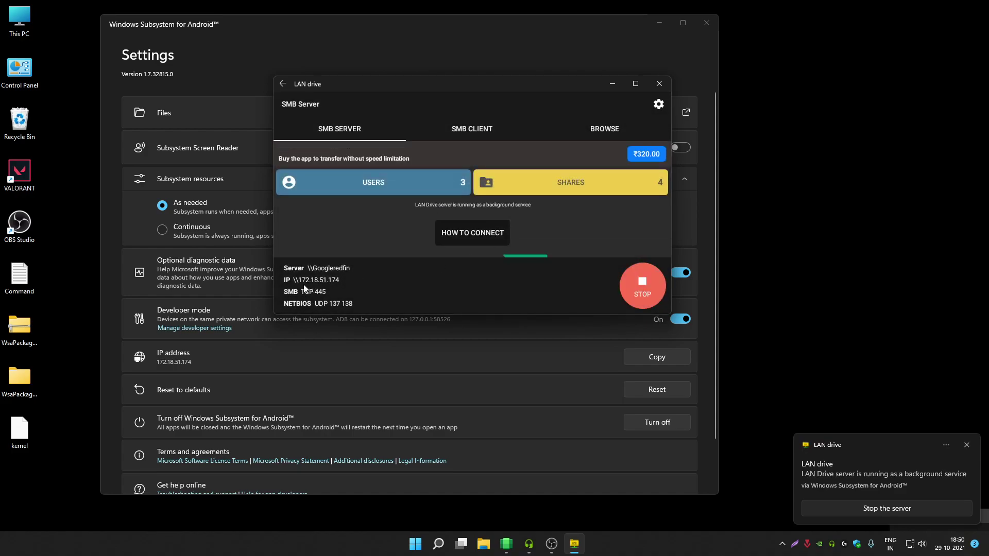
{"action": "scroll", "coordinate": [339, 277], "scroll_direction": "right", "scroll_amount": 1}
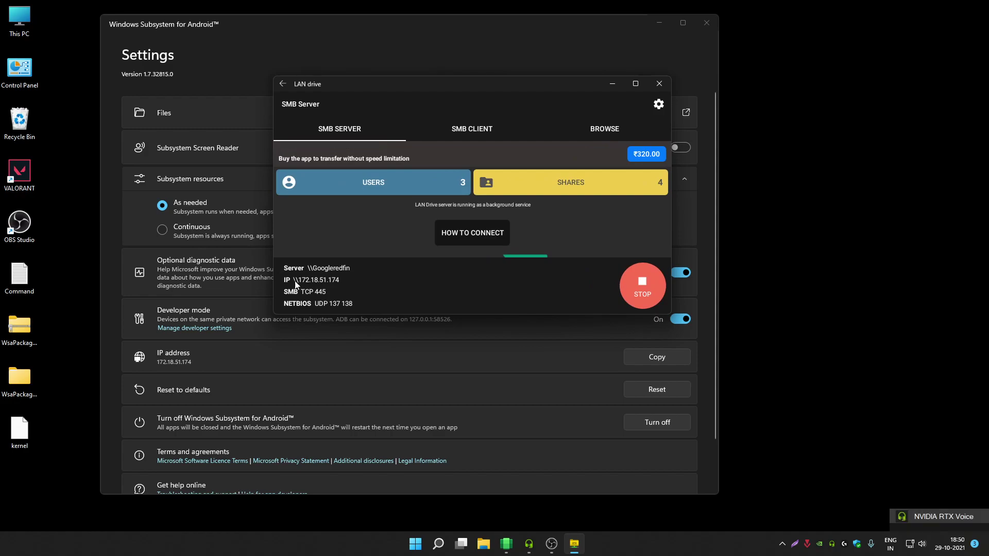
{"action": "left_click", "coordinate": [483, 544]}
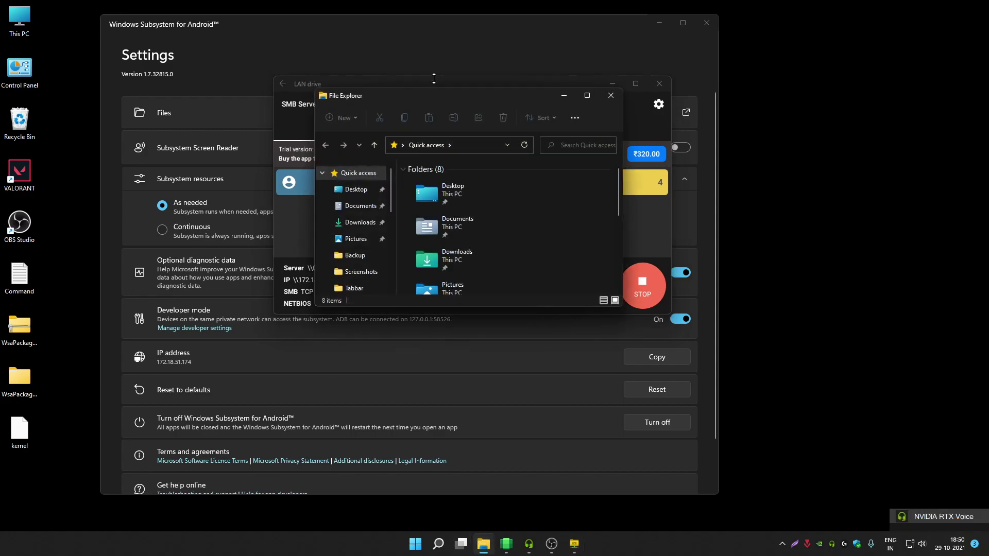
- Enter \\172.18.51.174 in the Explorer address bar and navigate to it
{"action": "left_click_drag", "start_coordinate": [580, 102], "coordinate": [637, 100]}
{"action": "left_click", "coordinate": [653, 146]}
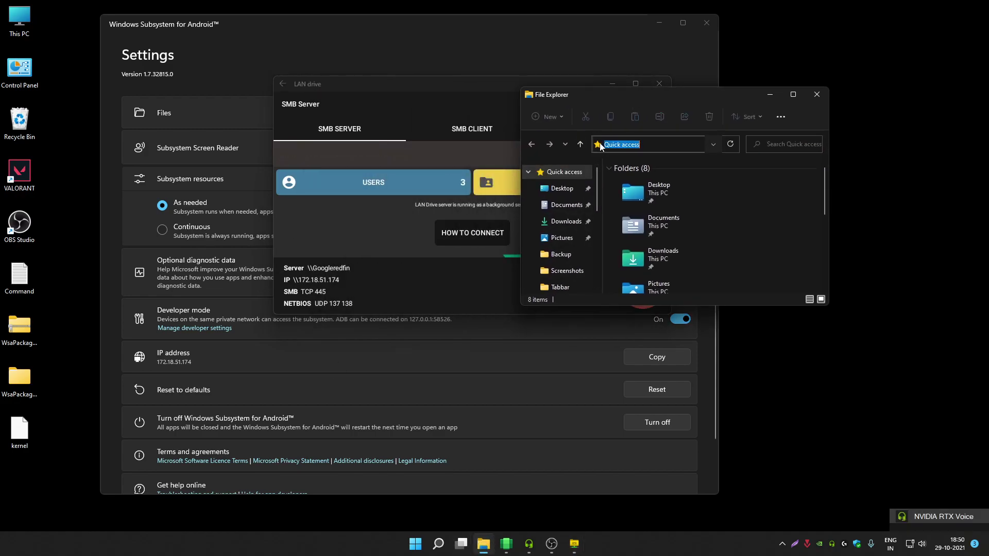
{"action": "type", "text": "\\\\18"}
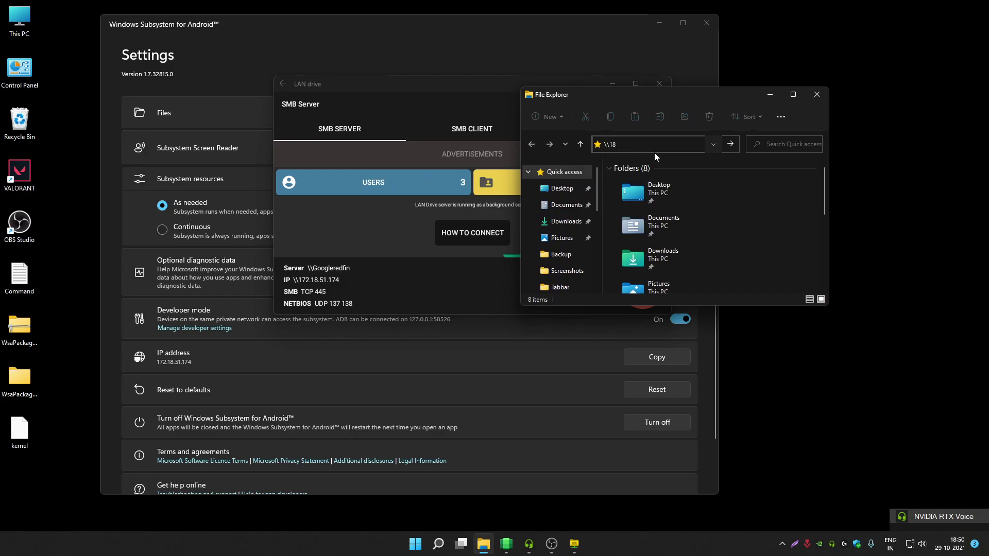
{"action": "key", "text": "BackSpace"}
{"action": "type", "text": "7"}
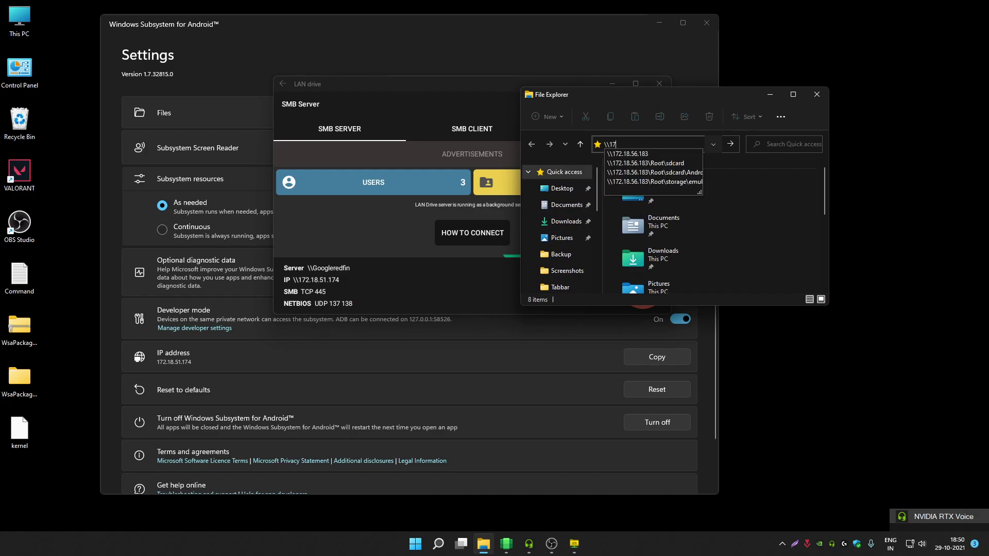
{"action": "type", "text": "2.18.51.174"}
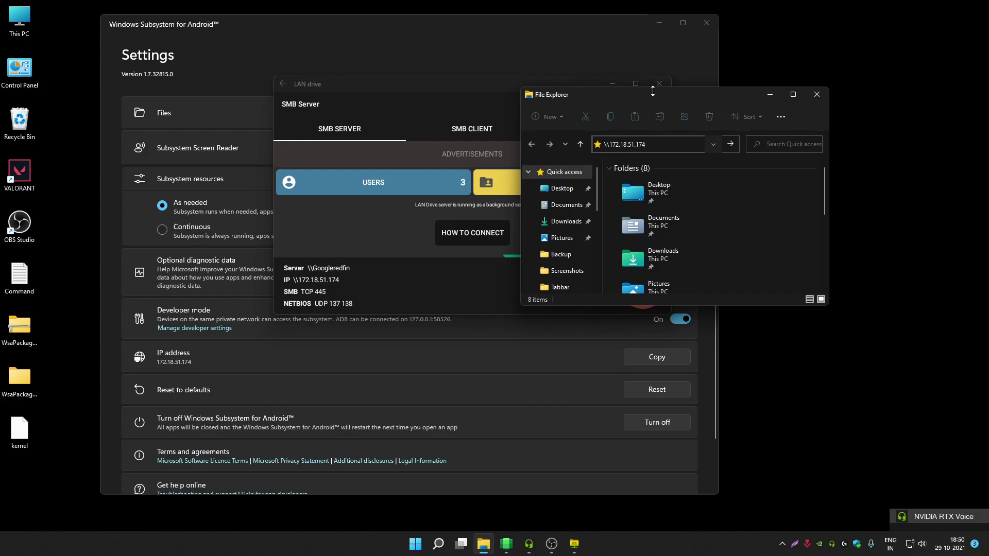
{"action": "left_click_drag", "start_coordinate": [653, 91], "coordinate": [548, 113]}
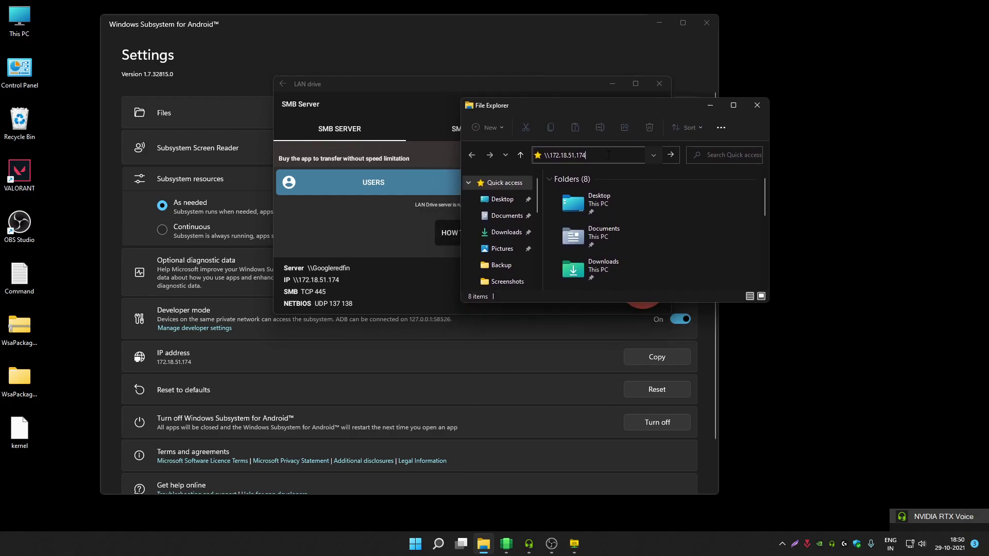
{"action": "left_click_drag", "start_coordinate": [588, 105], "coordinate": [614, 81]}
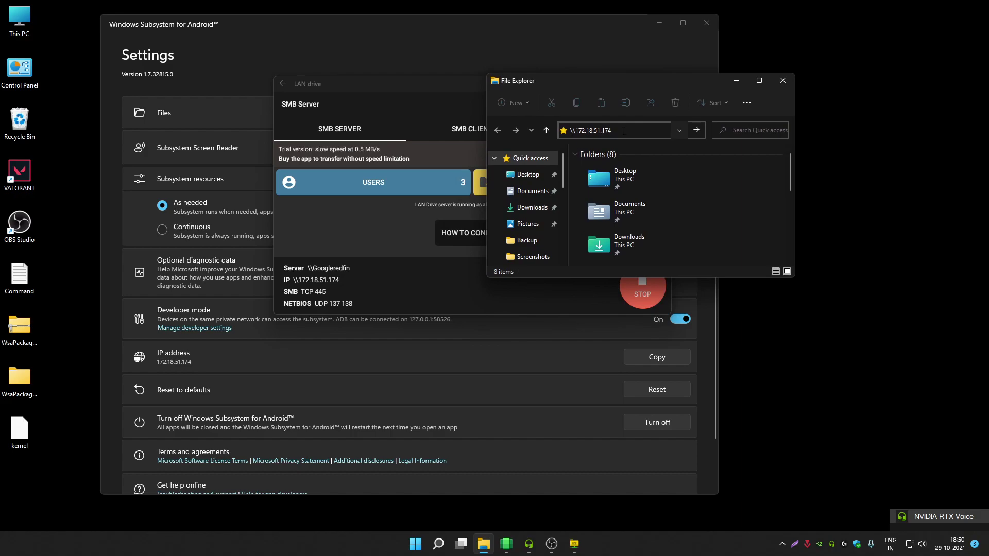
{"action": "key", "text": "Return"}
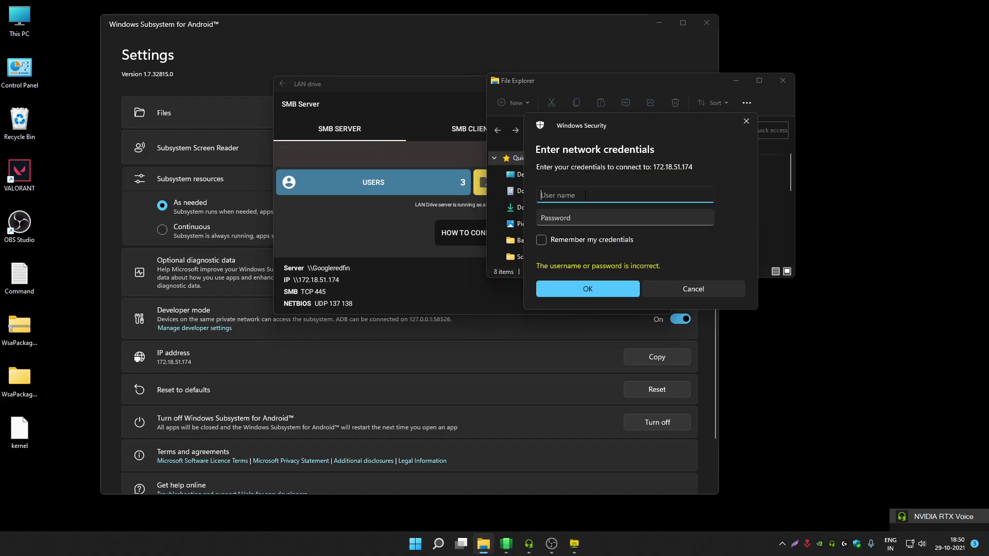
- Sign in with the new user's username and password, ticking Remember my credentials
{"action": "left_click_drag", "start_coordinate": [607, 124], "coordinate": [603, 87]}
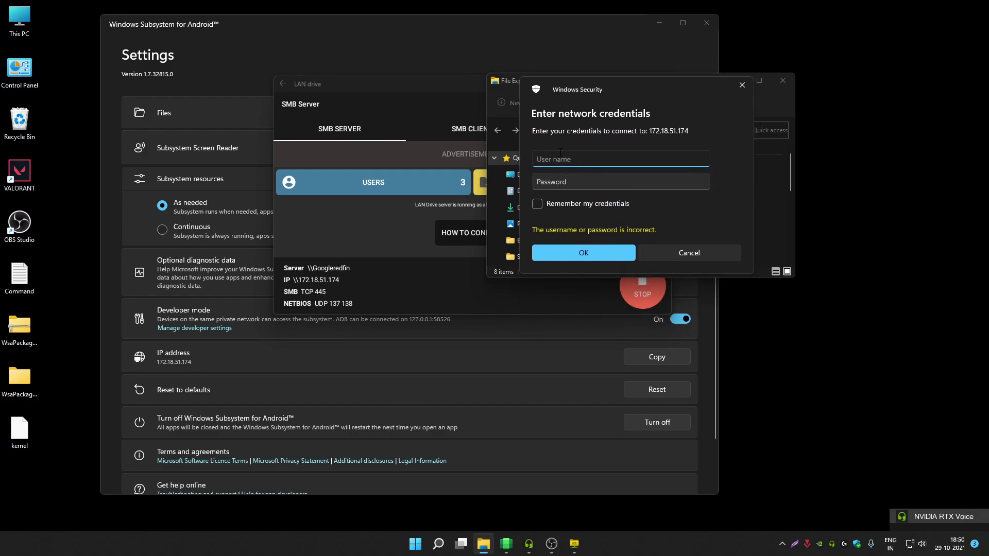
{"action": "type", "text": "geekbullet"}
{"action": "left_click", "coordinate": [557, 179]}
{"action": "type", "text": "••••••••"}
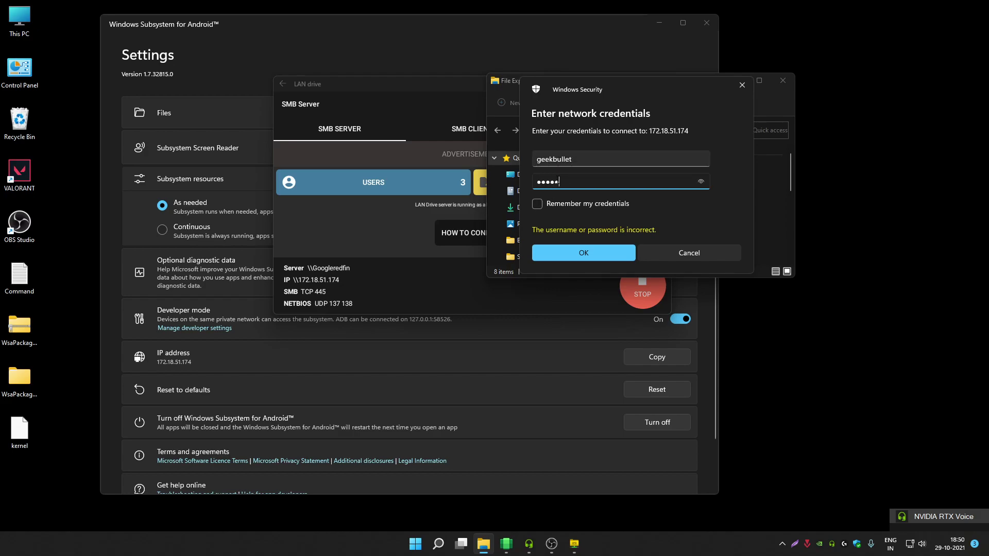
{"action": "left_click", "coordinate": [700, 182]}
{"action": "left_click", "coordinate": [535, 205]}
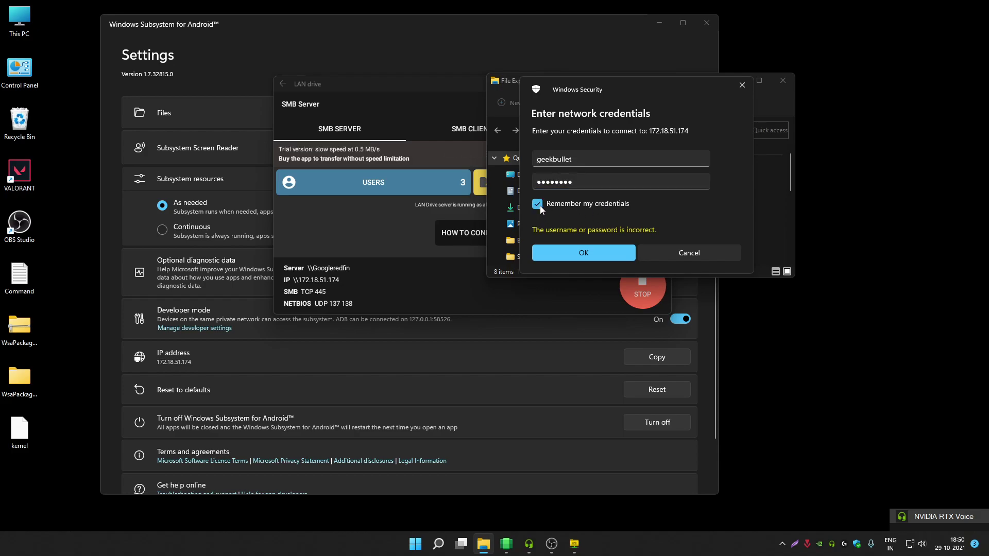
{"action": "left_click", "coordinate": [589, 254]}
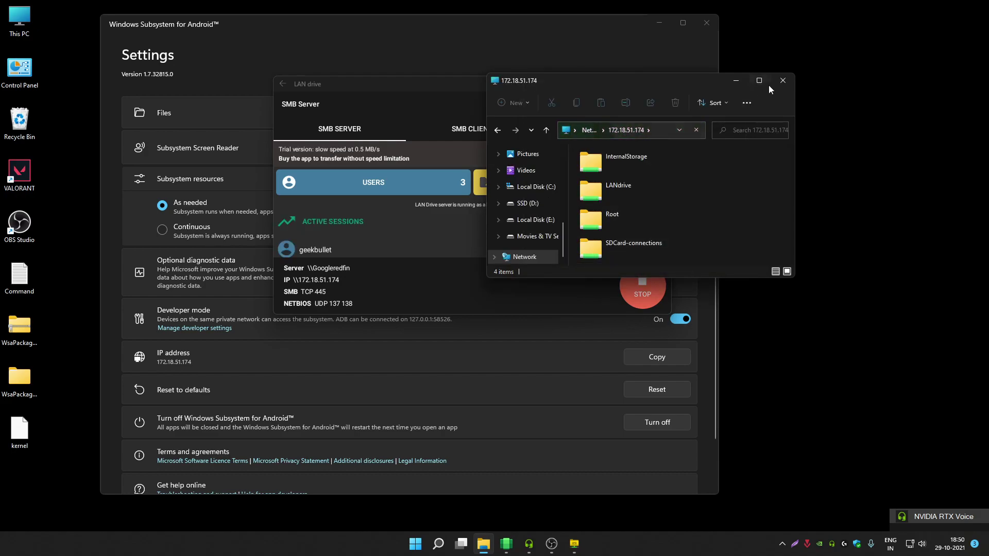
- Maximize Explorer and open Root > storage > emulated > 0 on the share
{"action": "double_click", "coordinate": [768, 85]}
{"action": "left_click", "coordinate": [410, 87]}
{"action": "double_click", "coordinate": [409, 85]}
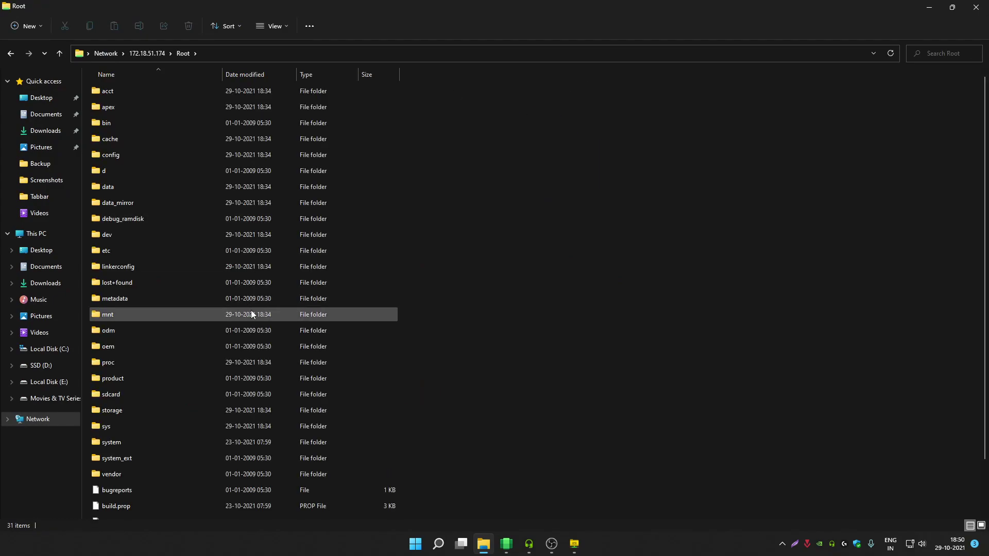
{"action": "double_click", "coordinate": [136, 408]}
{"action": "double_click", "coordinate": [136, 89]}
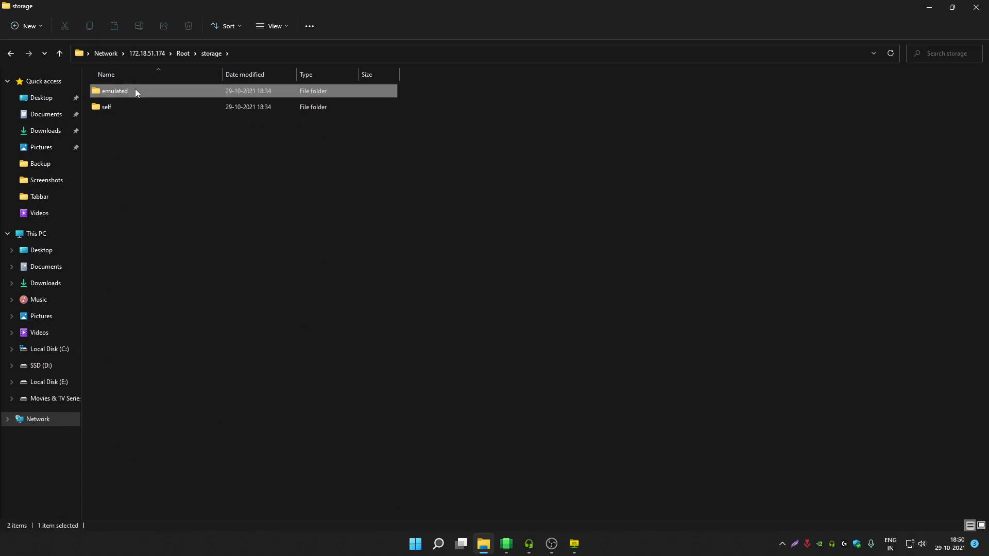
{"action": "double_click", "coordinate": [118, 91]}
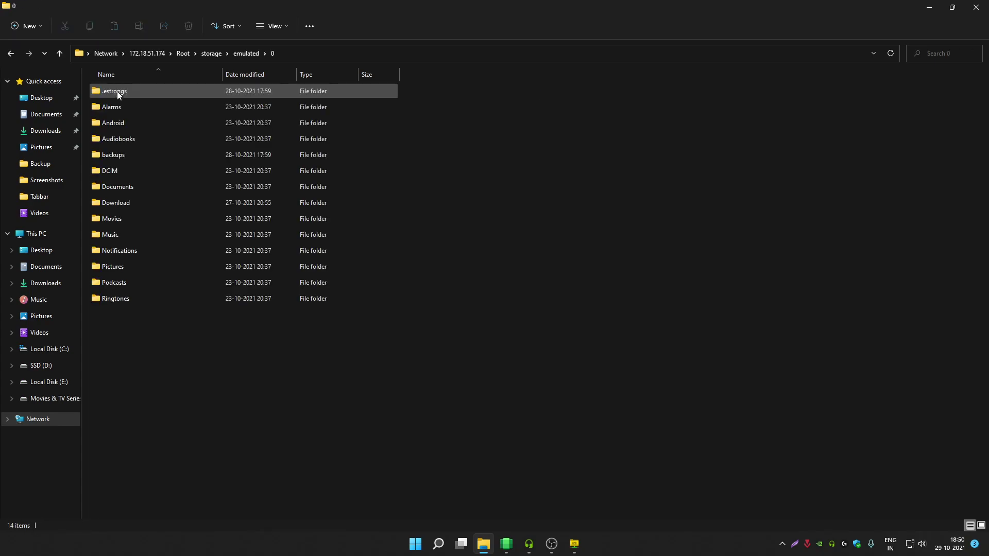
{"action": "left_click_drag", "start_coordinate": [174, 360], "coordinate": [165, 81]}
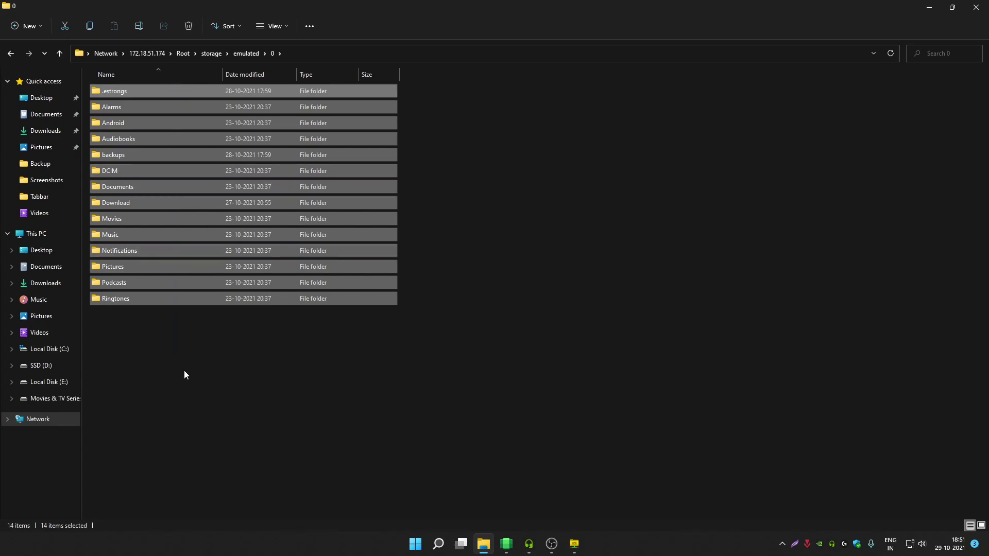
{"action": "left_click", "coordinate": [184, 370]}
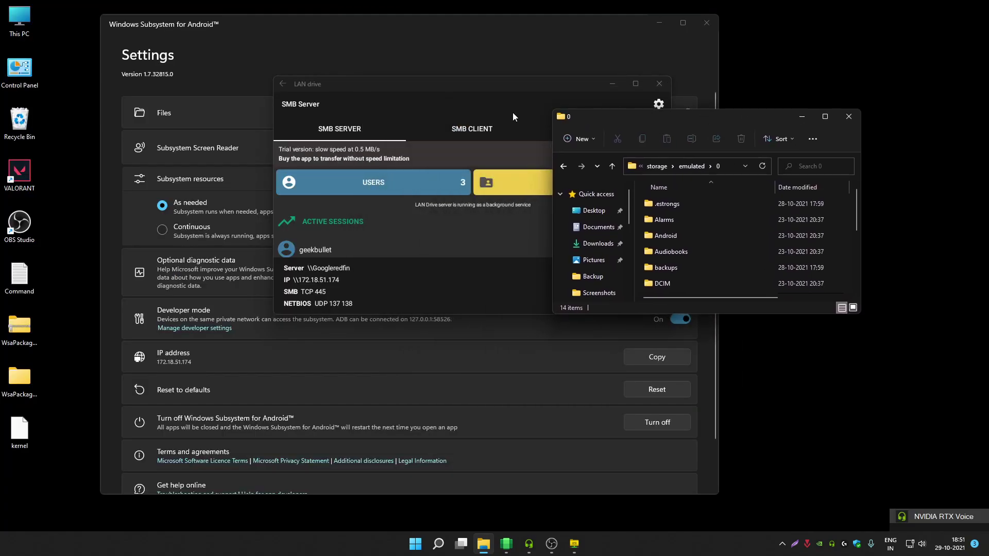
- Move LAN drive aside, open Android > obb and restore the Explorer window
{"action": "left_click", "coordinate": [513, 112]}
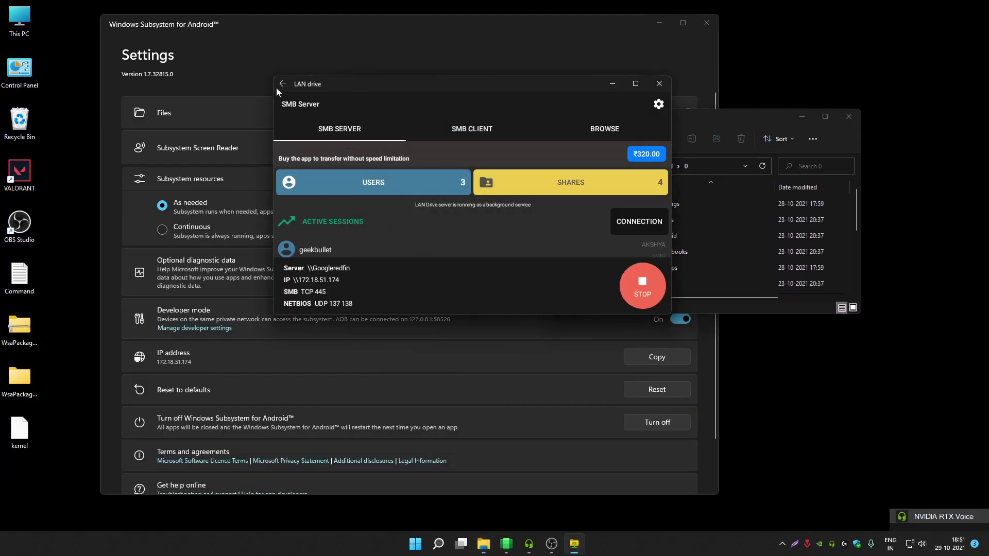
{"action": "left_click_drag", "start_coordinate": [402, 83], "coordinate": [187, 77]}
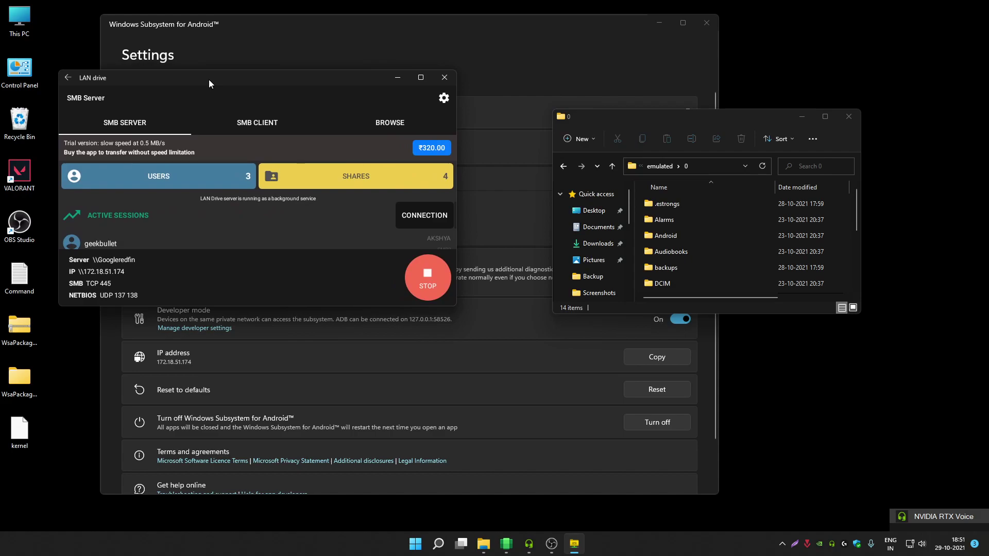
{"action": "double_click", "coordinate": [695, 119]}
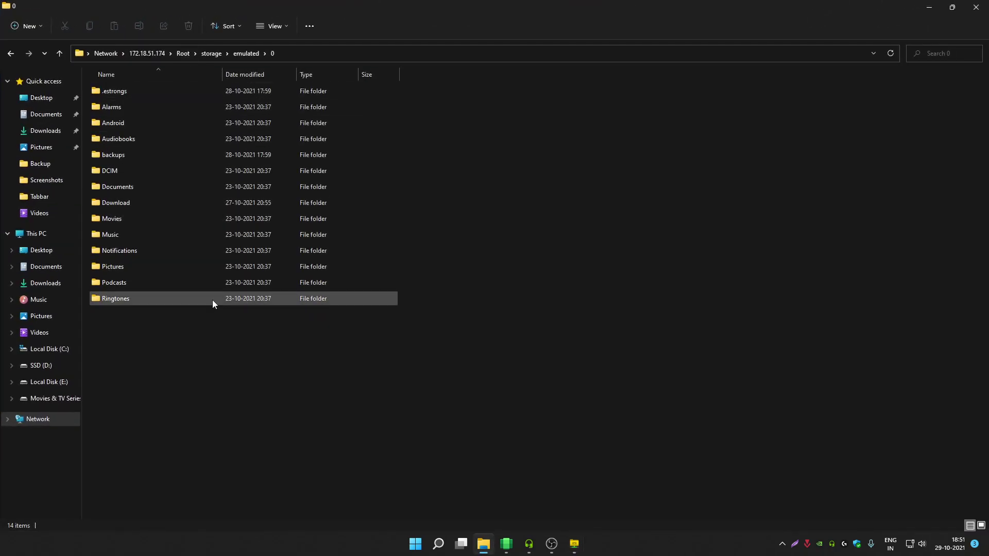
{"action": "double_click", "coordinate": [360, 5]}
{"action": "double_click", "coordinate": [517, 87]}
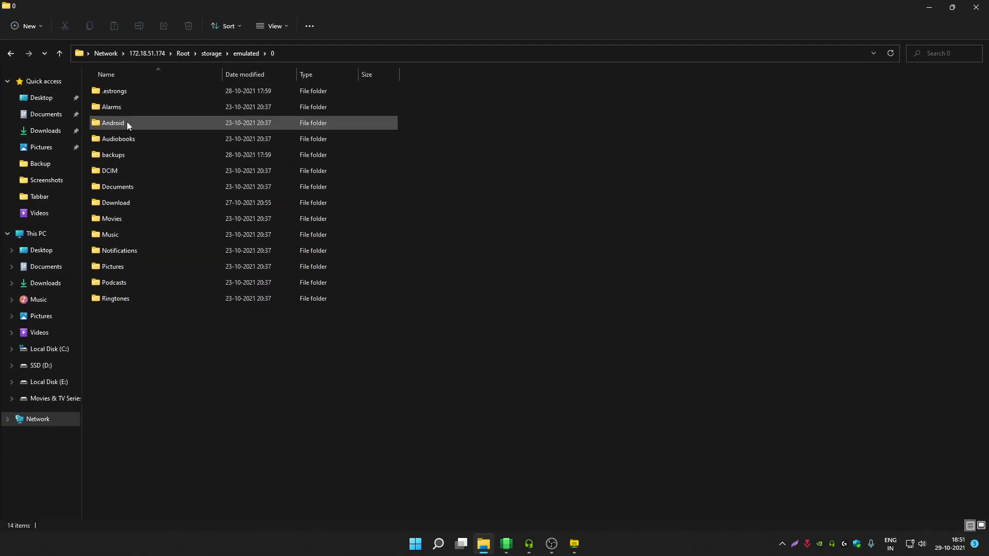
{"action": "double_click", "coordinate": [147, 123]}
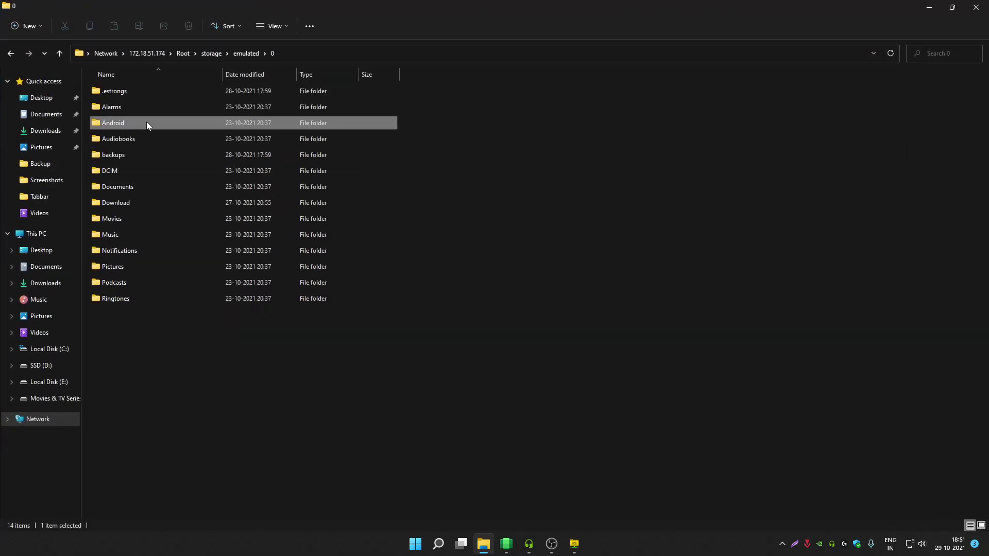
{"action": "double_click", "coordinate": [141, 122]}
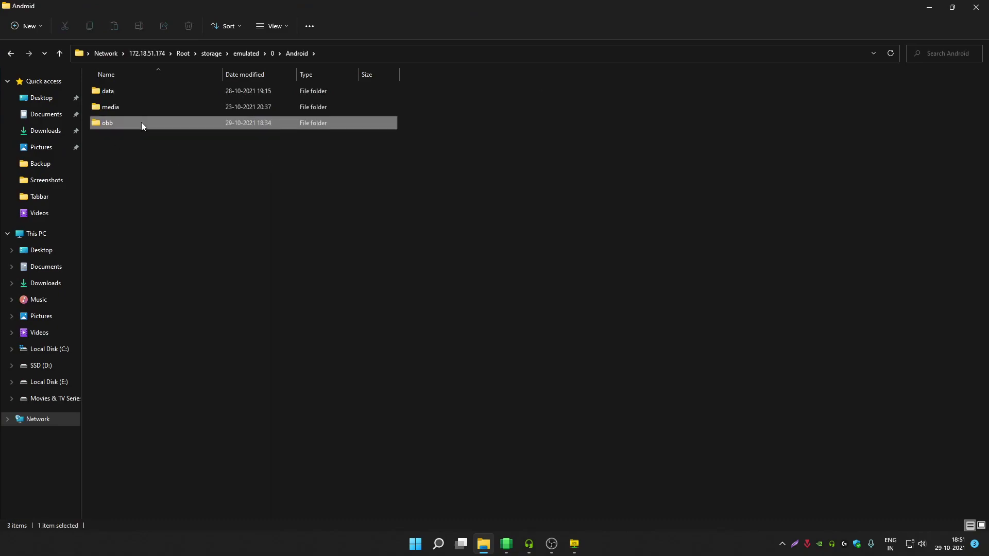
{"action": "double_click", "coordinate": [574, 5]}
{"action": "left_click", "coordinate": [426, 101]}
{"action": "left_click", "coordinate": [392, 82]}
- Copy the 15.9 MB kernel file from the desktop into the share's obb folder
{"action": "left_click", "coordinate": [660, 26]}
{"action": "left_click_drag", "start_coordinate": [593, 114], "coordinate": [381, 81]}
{"action": "left_click_drag", "start_coordinate": [20, 430], "coordinate": [344, 202]}
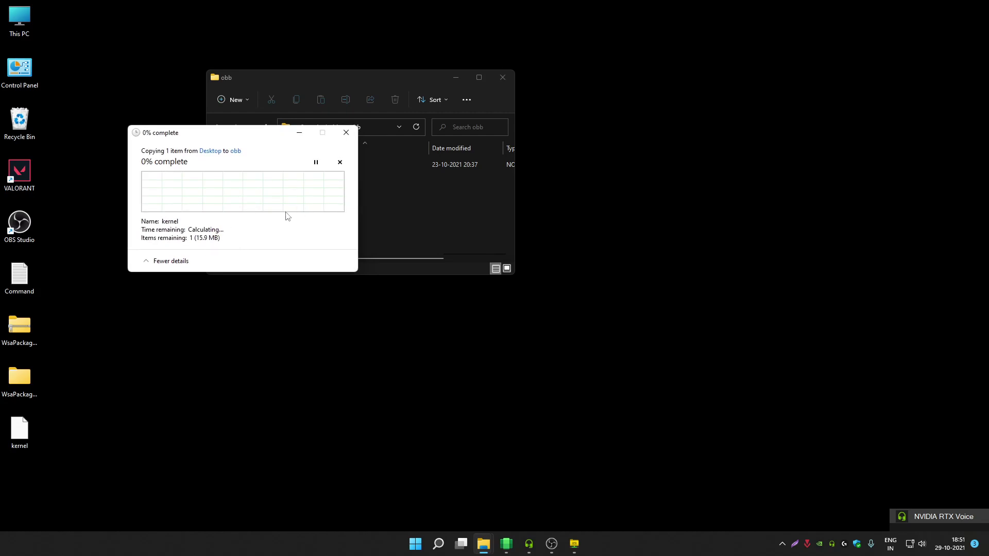
{"action": "left_click_drag", "start_coordinate": [247, 138], "coordinate": [668, 104]}
{"action": "left_click_drag", "start_coordinate": [418, 78], "coordinate": [346, 111]}
{"action": "left_click_drag", "start_coordinate": [650, 109], "coordinate": [557, 125]}
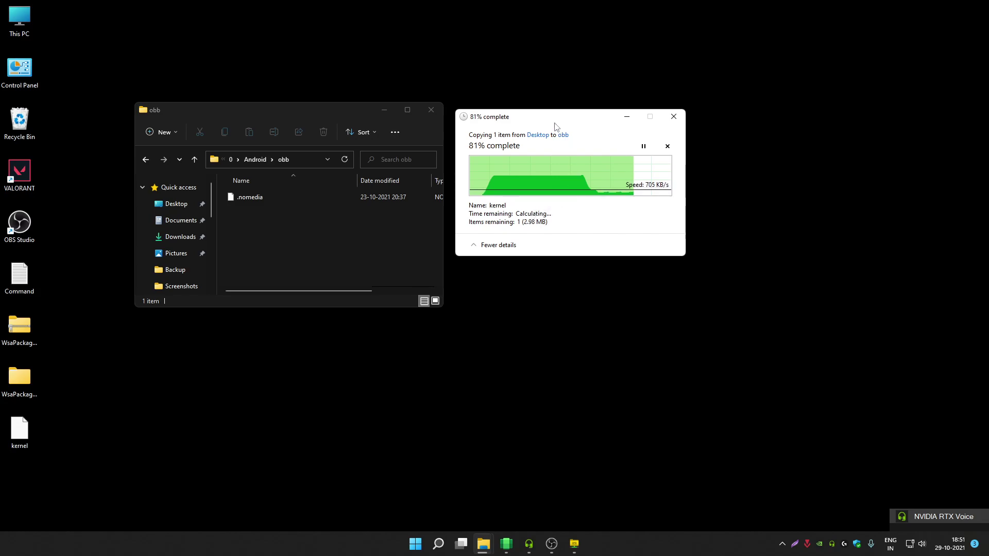
{"action": "mouse_move", "coordinate": [558, 126]}
{"action": "left_mouse_down"}
{"action": "mouse_move", "coordinate": [583, 187]}
{"action": "mouse_move", "coordinate": [499, 111]}
{"action": "mouse_move", "coordinate": [567, 126]}
{"action": "left_mouse_up"}
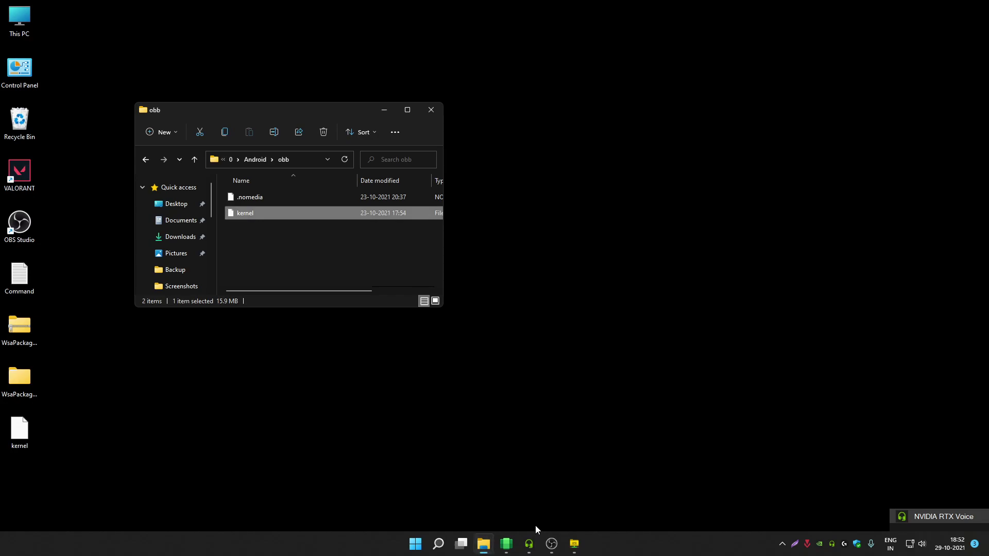
{"action": "left_click", "coordinate": [307, 273]}
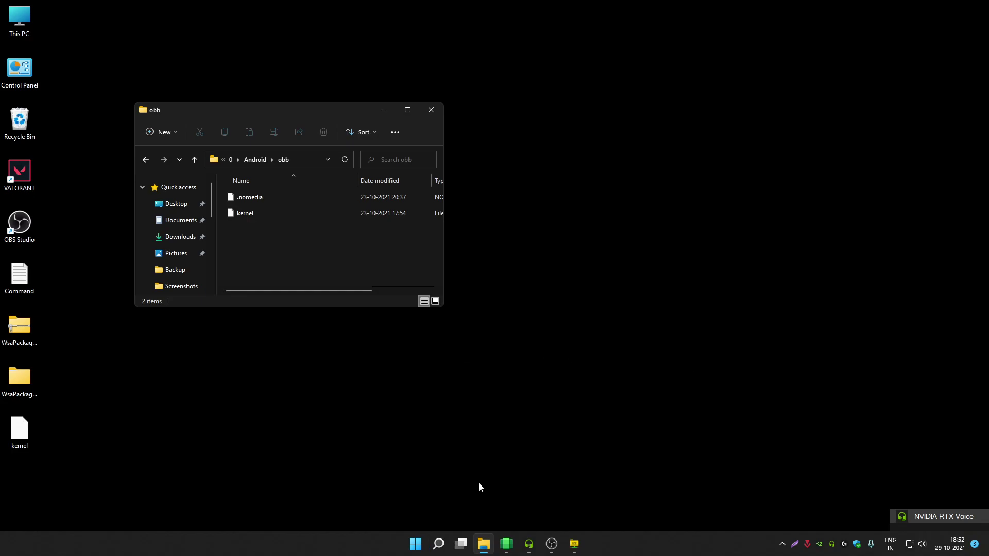
- Bring the obb folder window forward, check the copied kernel file, and maximize the window
{"action": "left_click", "coordinate": [507, 543]}
{"action": "left_click_drag", "start_coordinate": [193, 28], "coordinate": [428, 45]}
{"action": "left_click", "coordinate": [267, 111]}
{"action": "left_click", "coordinate": [269, 211]}
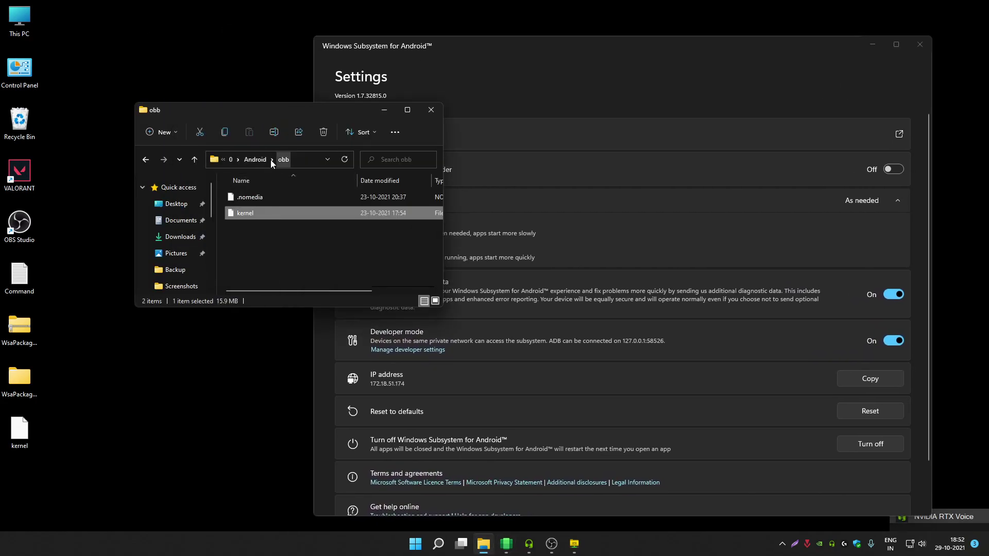
{"action": "left_click", "coordinate": [407, 110]}
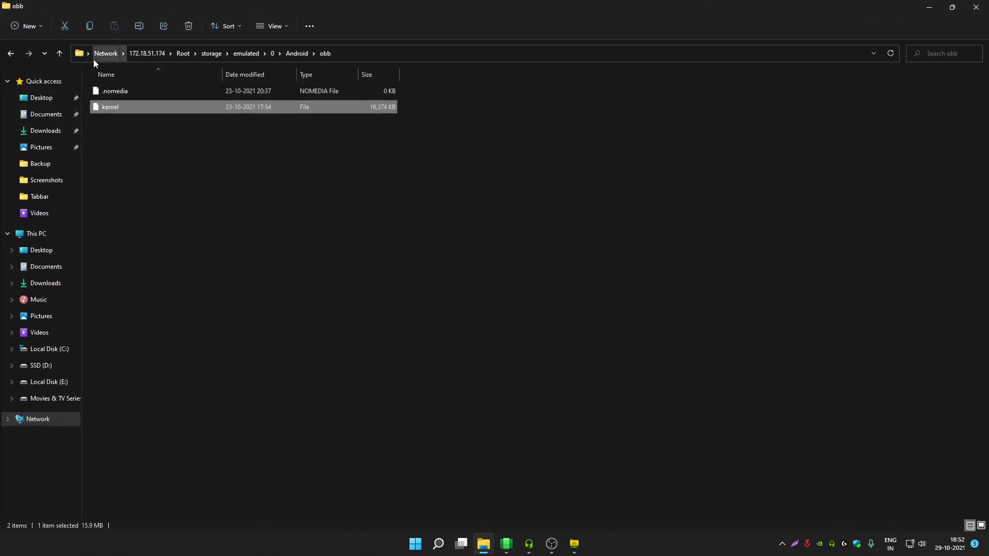
- From the 172.18.51.174 share, browse Root > storage > emulated > 0 and inspect its folders
{"action": "left_click", "coordinate": [145, 53]}
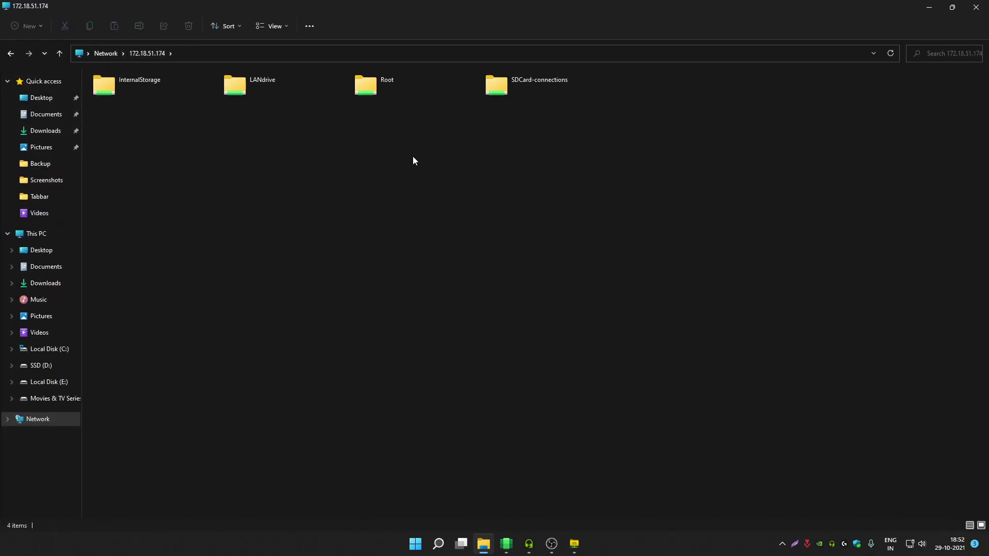
{"action": "double_click", "coordinate": [391, 81]}
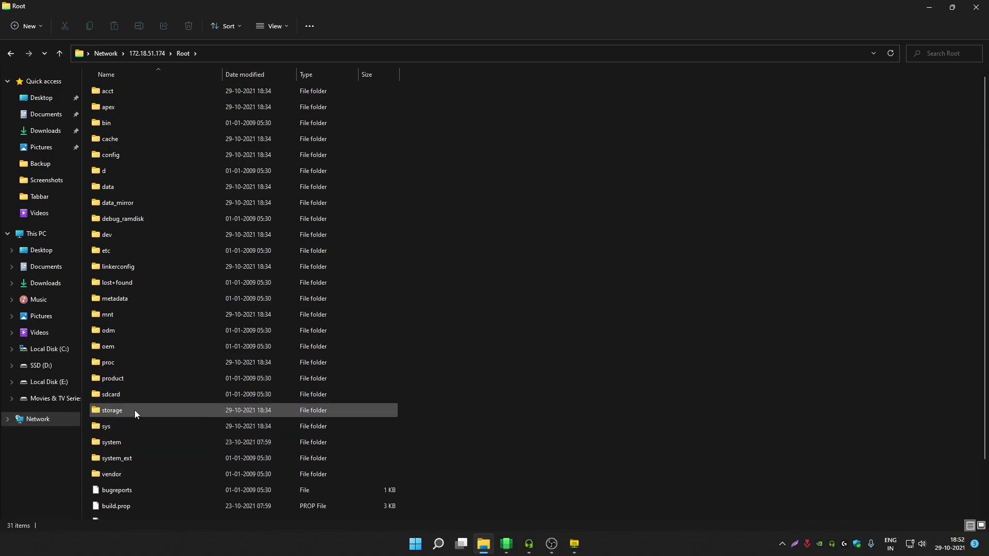
{"action": "double_click", "coordinate": [134, 410]}
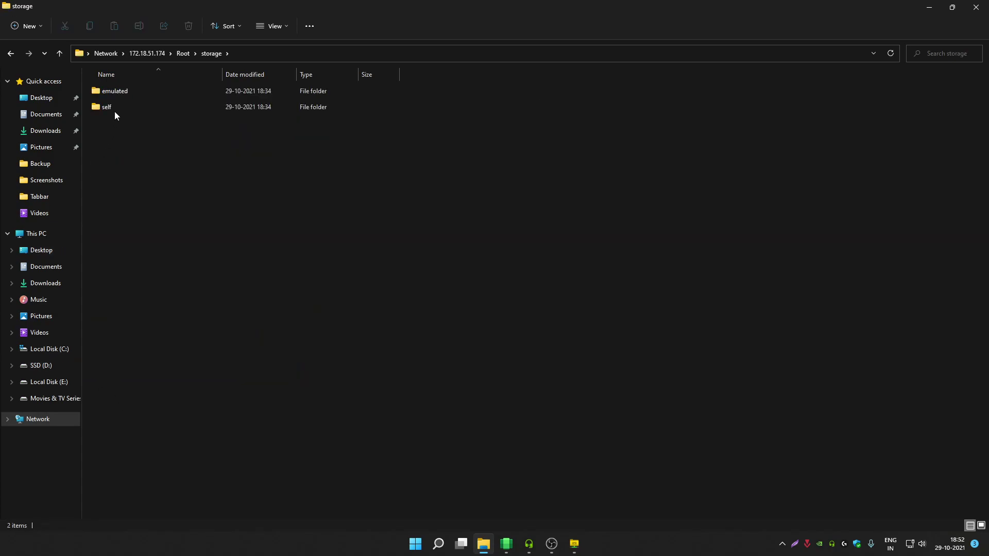
{"action": "double_click", "coordinate": [125, 91]}
{"action": "double_click", "coordinate": [138, 90]}
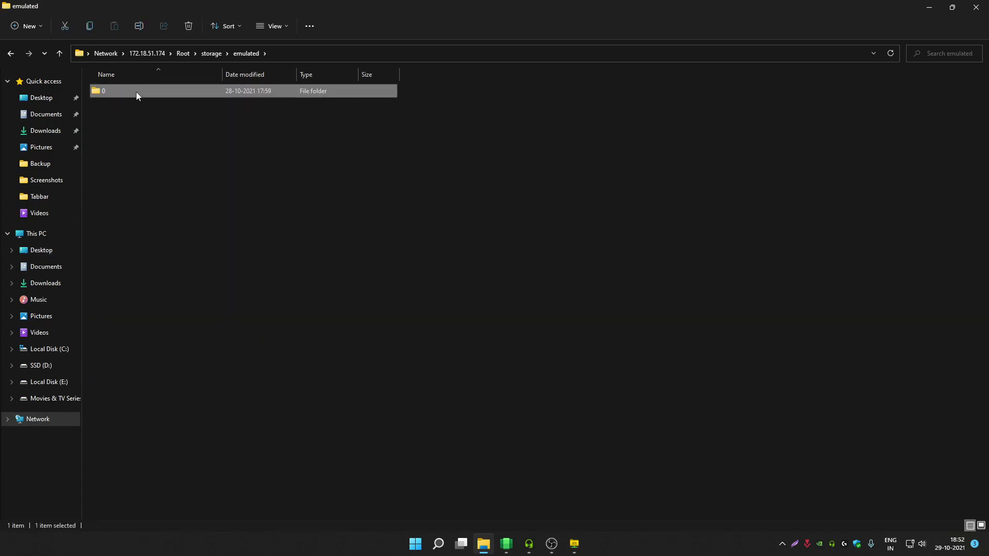
{"action": "left_click_drag", "start_coordinate": [206, 331], "coordinate": [306, 45]}
{"action": "left_click", "coordinate": [634, 149]}
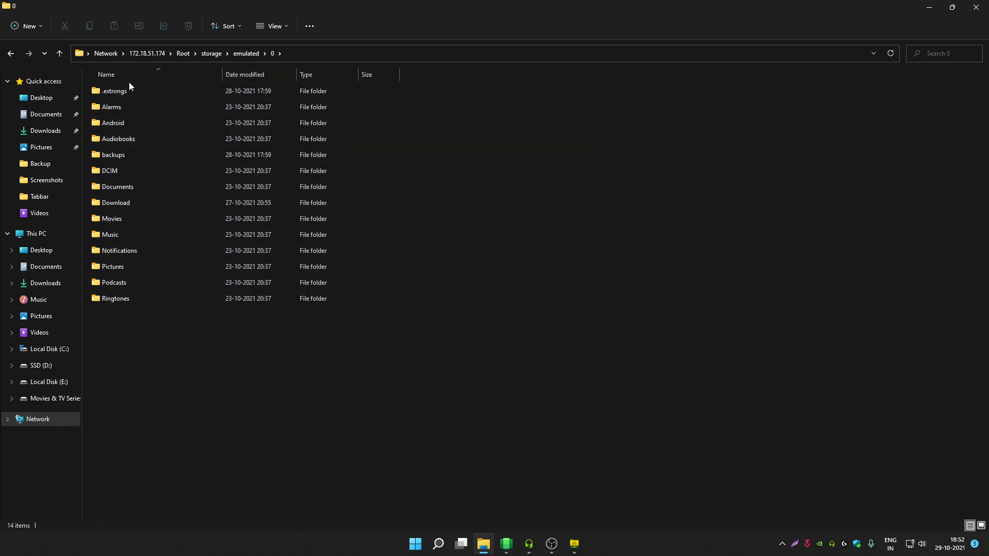
- Browse Root > sdcard, inspect its 14 folders, then return to the 172.18.51.174 share
{"action": "left_click", "coordinate": [148, 53]}
{"action": "double_click", "coordinate": [389, 88]}
{"action": "double_click", "coordinate": [125, 394]}
{"action": "left_click_drag", "start_coordinate": [248, 381], "coordinate": [217, 76]}
{"action": "left_click", "coordinate": [578, 163]}
{"action": "left_click_drag", "start_coordinate": [305, 371], "coordinate": [168, 84]}
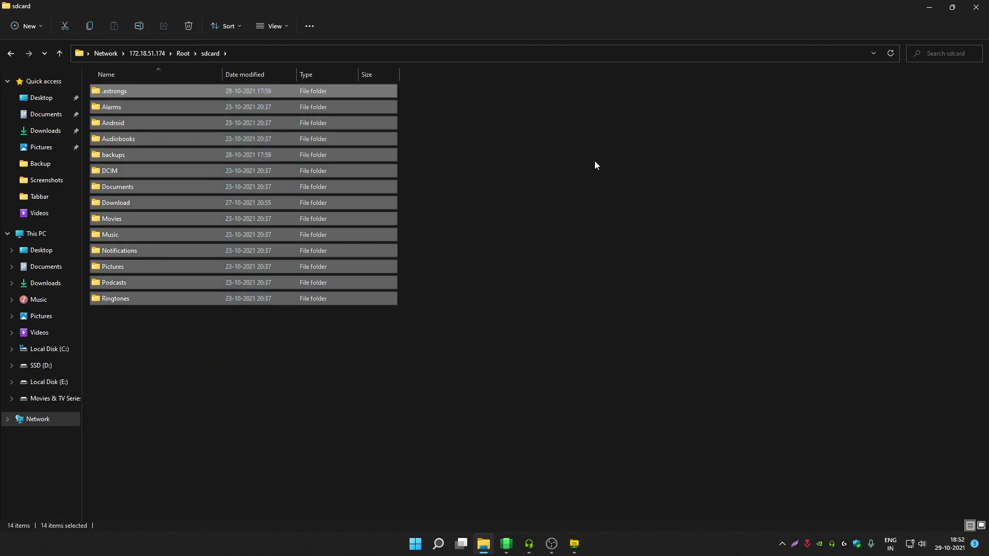
{"action": "left_click", "coordinate": [595, 162]}
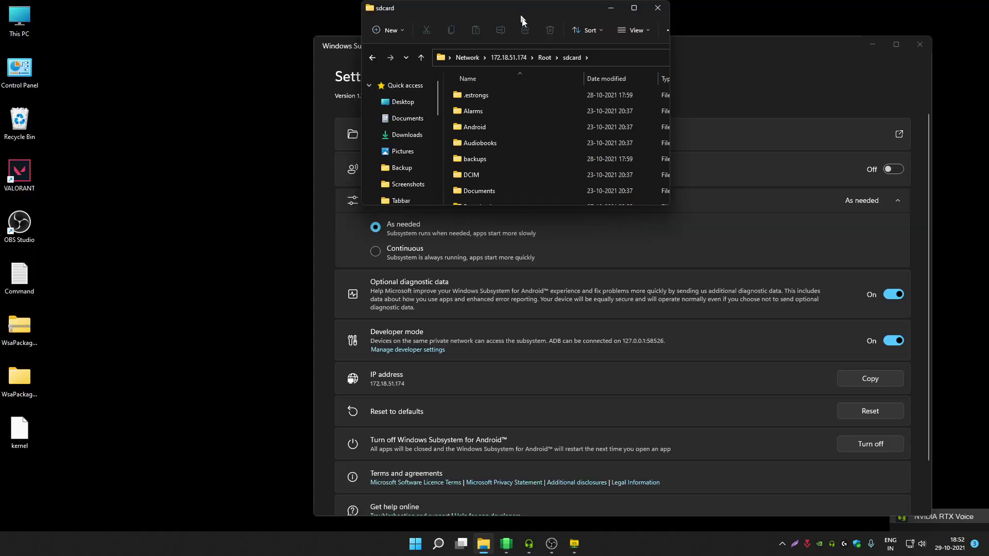
{"action": "left_click_drag", "start_coordinate": [532, 11], "coordinate": [477, 82]}
{"action": "double_click", "coordinate": [477, 82]}
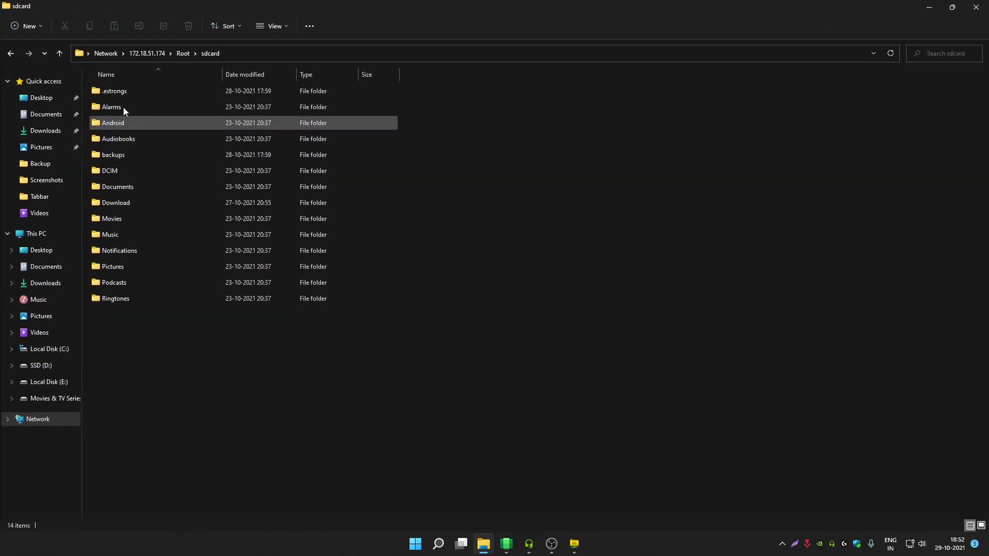
{"action": "left_click", "coordinate": [148, 55]}
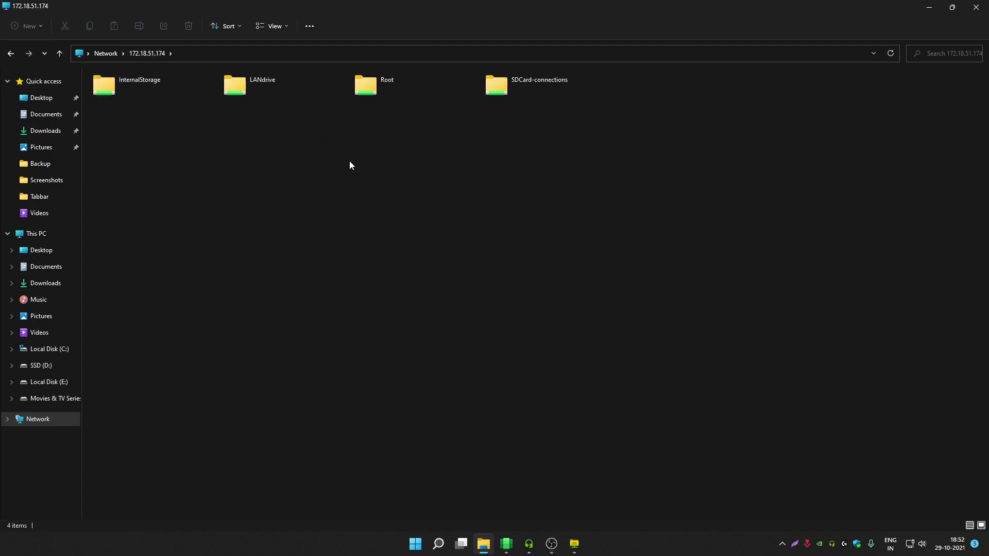
- Restore Explorer to a window and look through the 13 folders in InternalStorage
{"action": "left_click_drag", "start_coordinate": [359, 5], "coordinate": [432, 66]}
{"action": "key", "text": "super+shift+Up"}
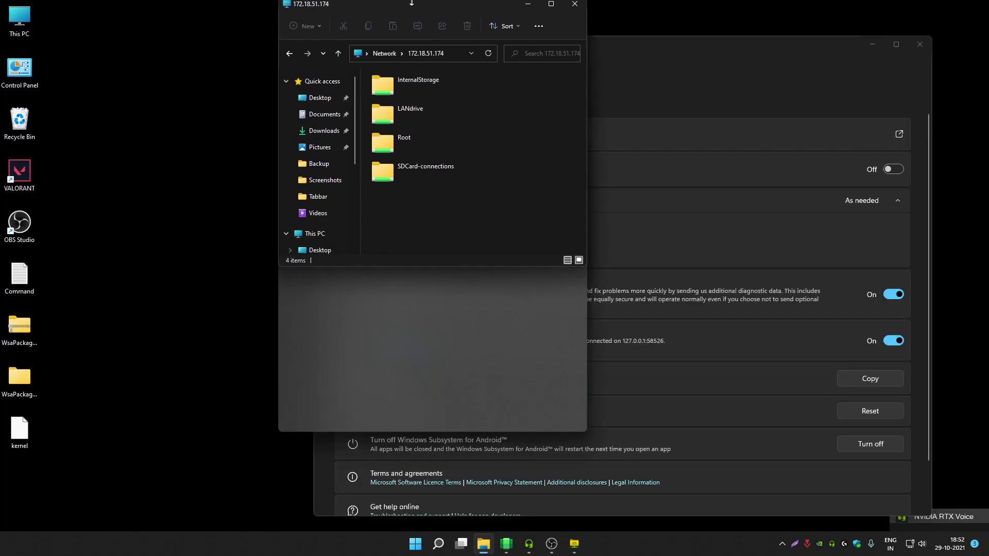
{"action": "double_click", "coordinate": [433, 88]}
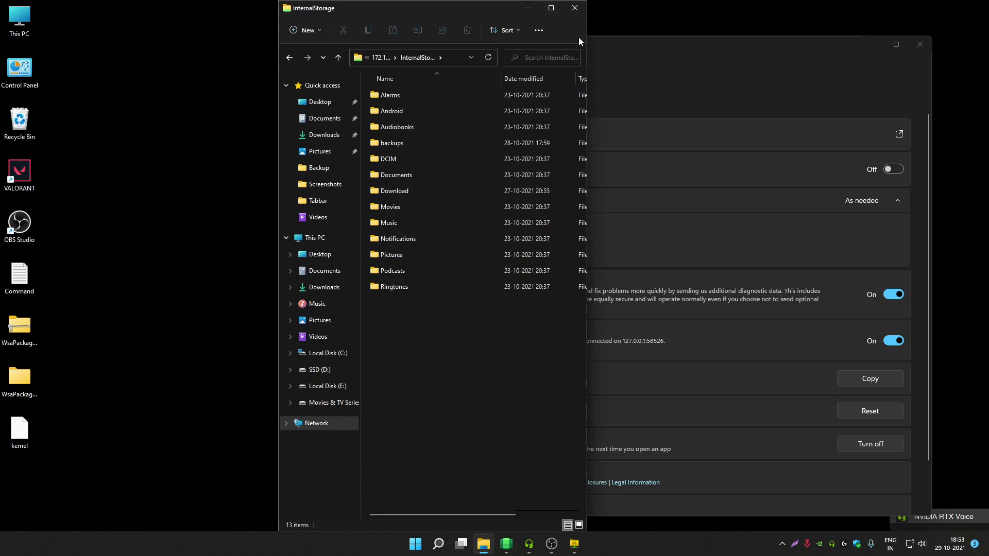
{"action": "left_click_drag", "start_coordinate": [590, 40], "coordinate": [861, 41]}
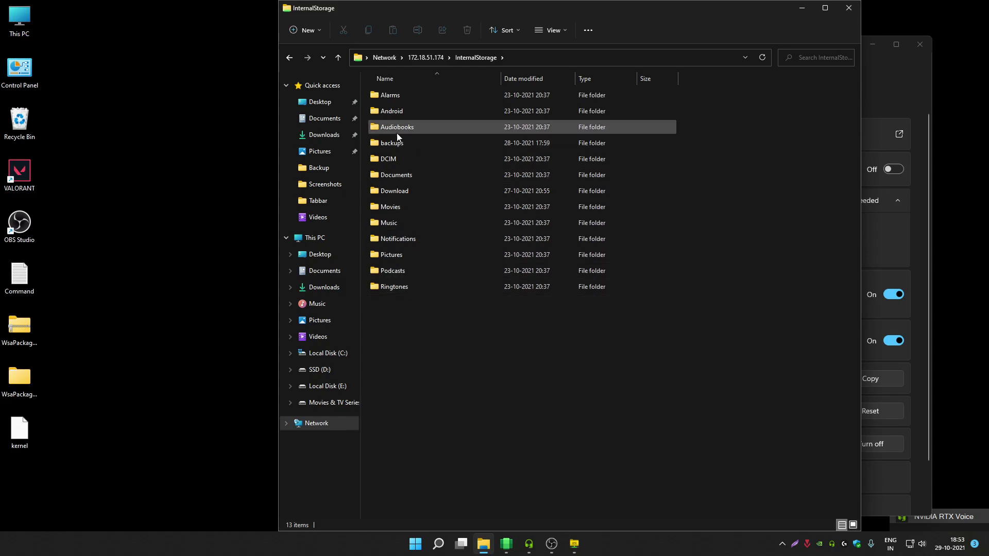
{"action": "left_click_drag", "start_coordinate": [470, 309], "coordinate": [460, 80]}
- Open the share's Root folder and shrink the Explorer window over the desktop
{"action": "left_click", "coordinate": [425, 57]}
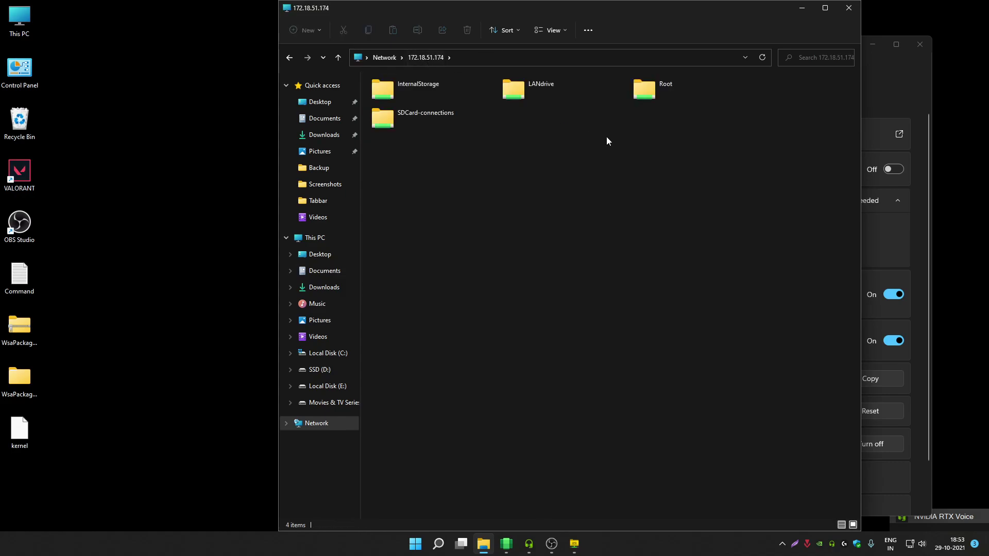
{"action": "double_click", "coordinate": [684, 89]}
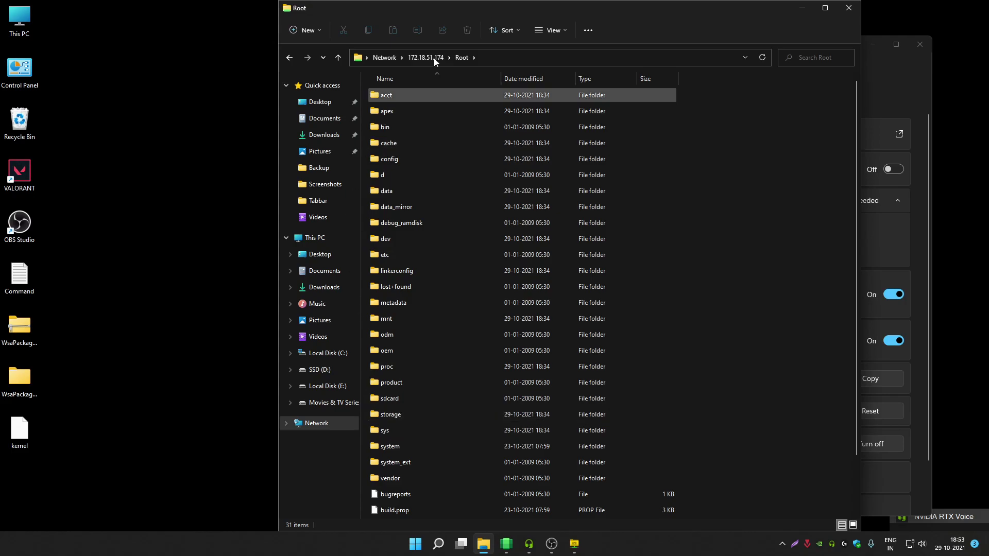
{"action": "left_click_drag", "start_coordinate": [474, 9], "coordinate": [309, 24]}
{"action": "left_click_drag", "start_coordinate": [693, 53], "coordinate": [477, 71]}
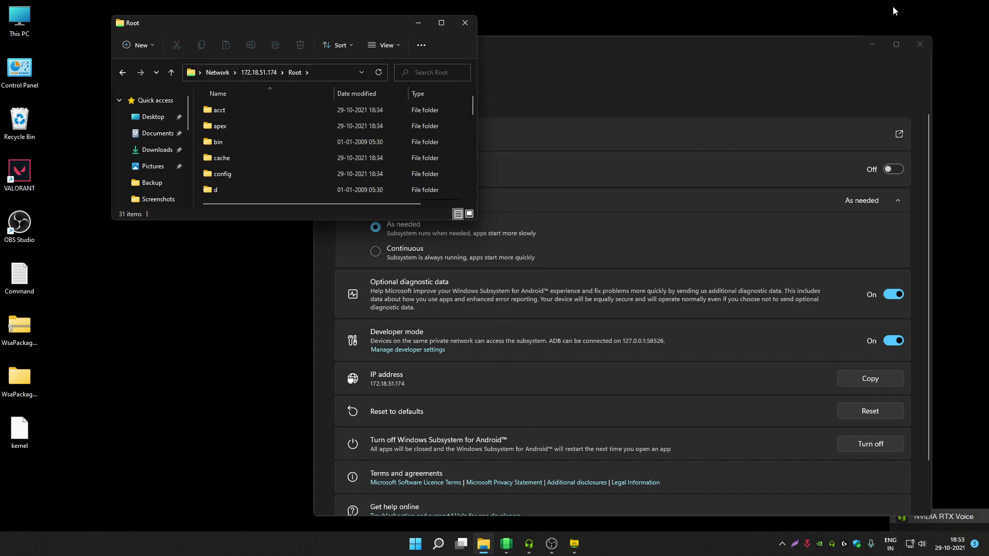
- Hide the settings window to clear the desktop and bring OBS Studio back up
{"action": "left_click", "coordinate": [874, 45]}
{"action": "key", "text": "shift+F10"}
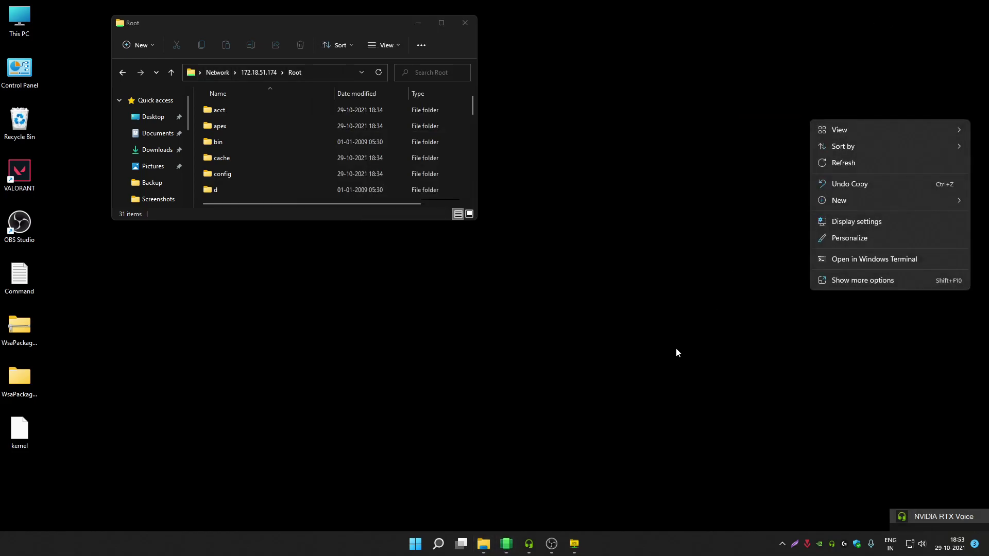
{"action": "left_click", "coordinate": [648, 273]}
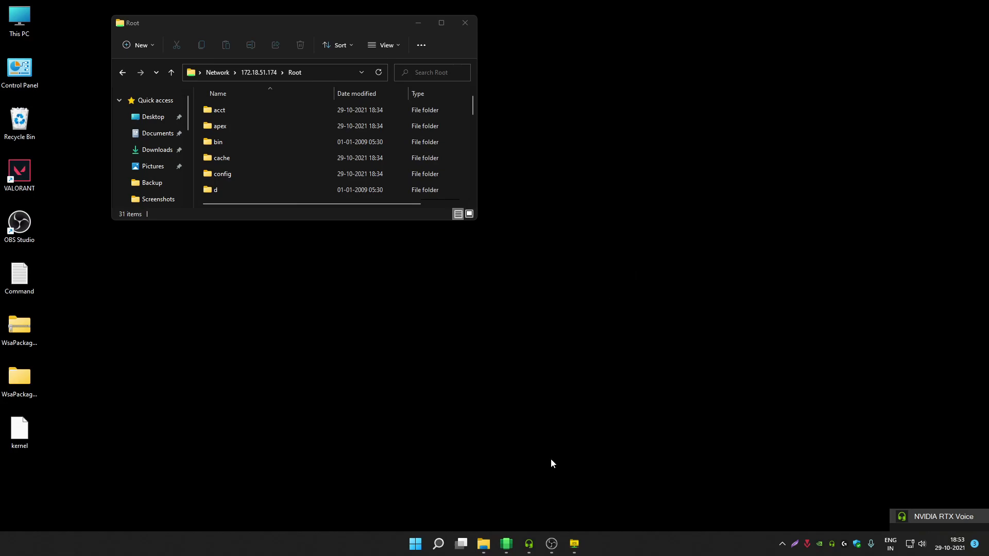
{"action": "left_click", "coordinate": [552, 543]}
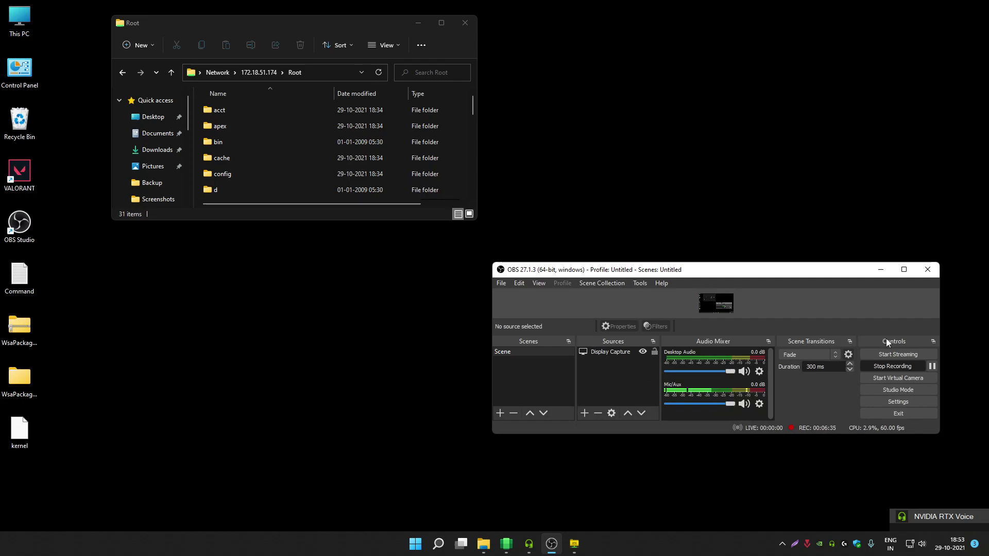